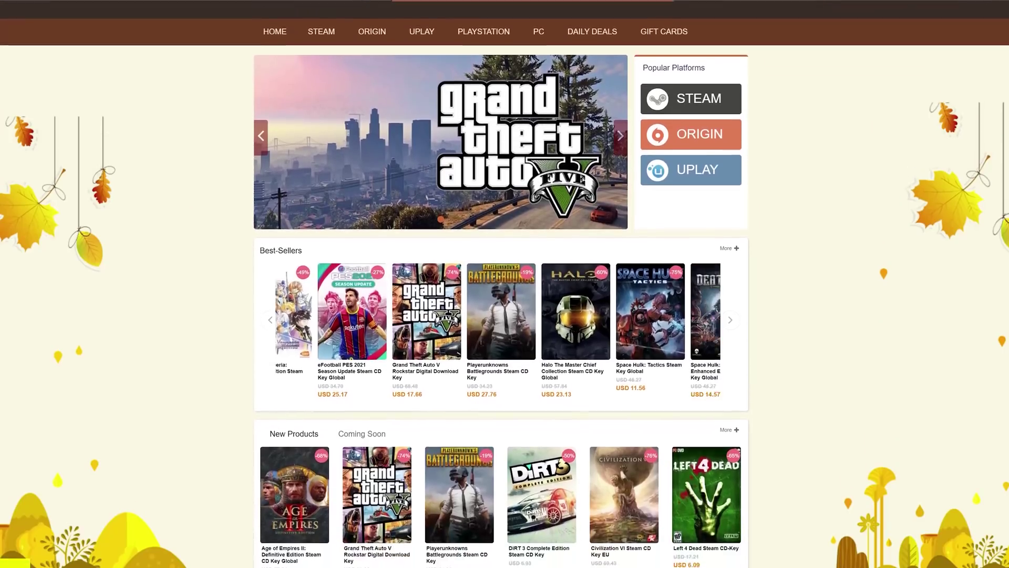
Scroll to the Windows 10 Pro OEM key, set its quantity and choose Buy Now
scroll(504, 284, "down", 2)
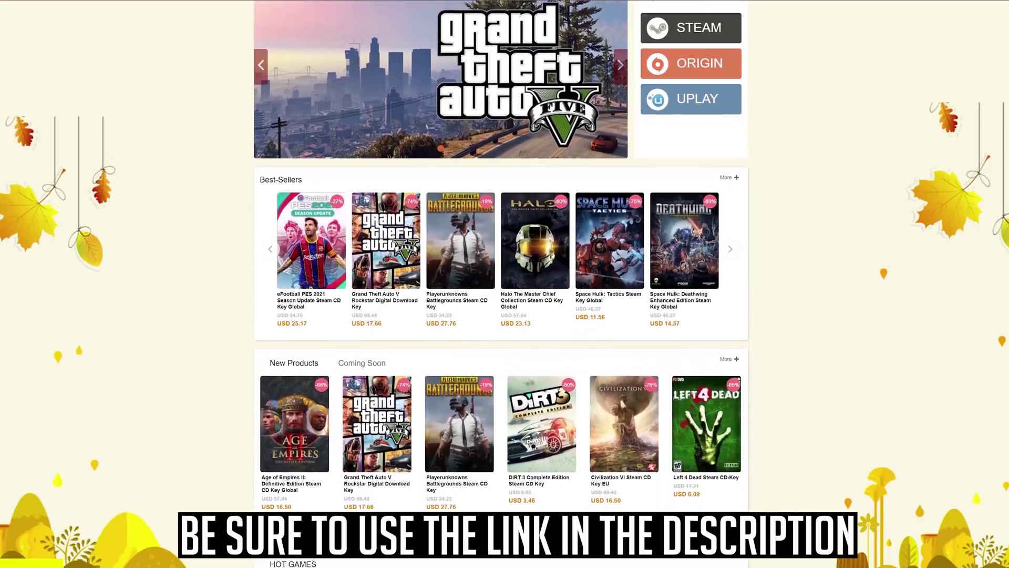
scroll(505, 284, "down", 2)
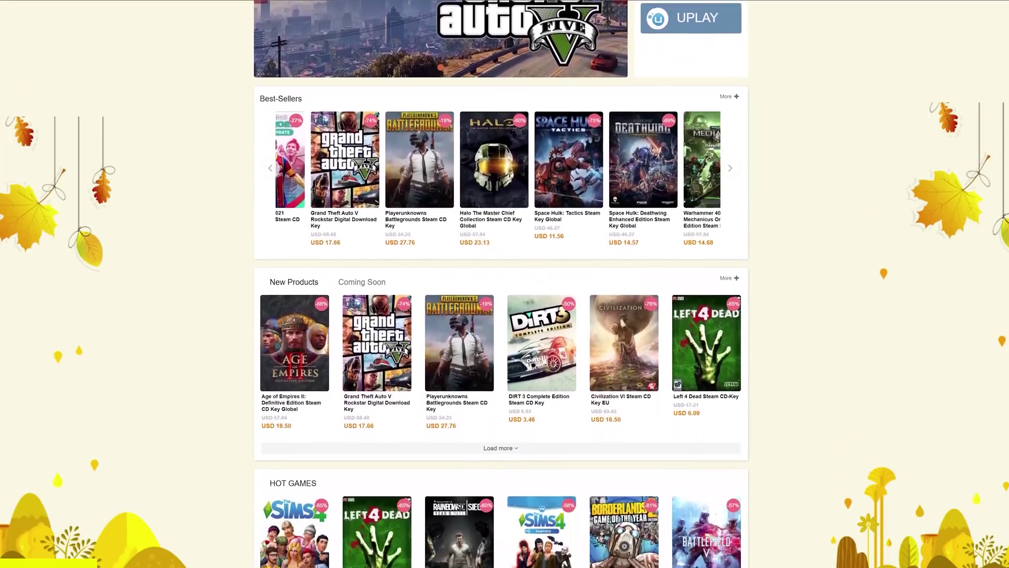
scroll(504, 283, "down", 2)
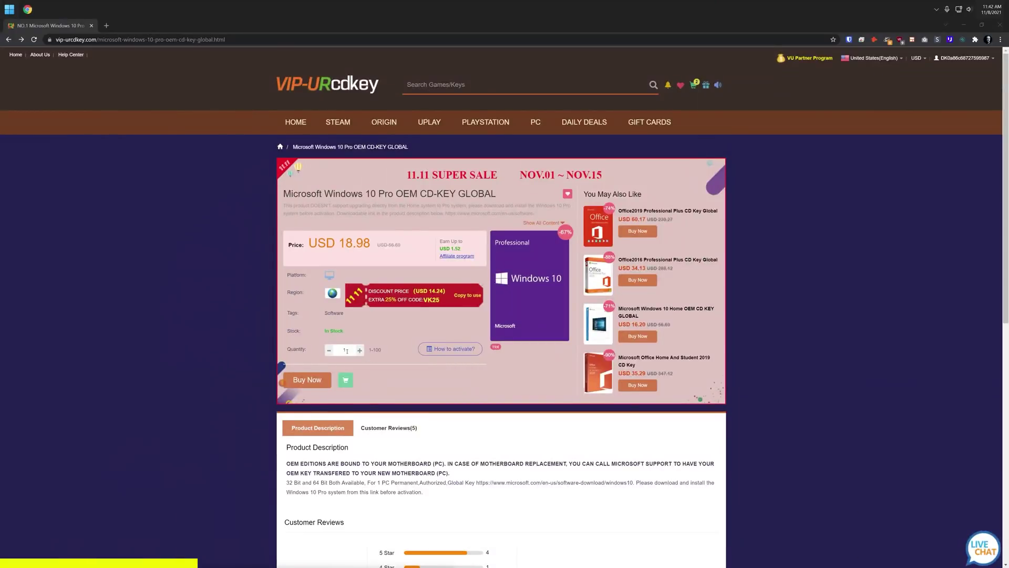
double_click(336, 350)
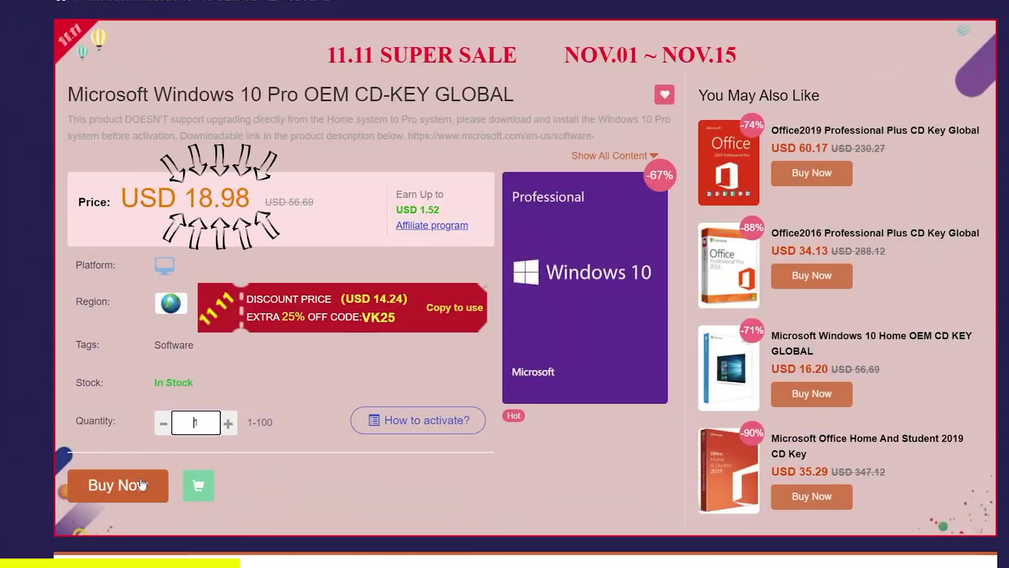
left_click(141, 483)
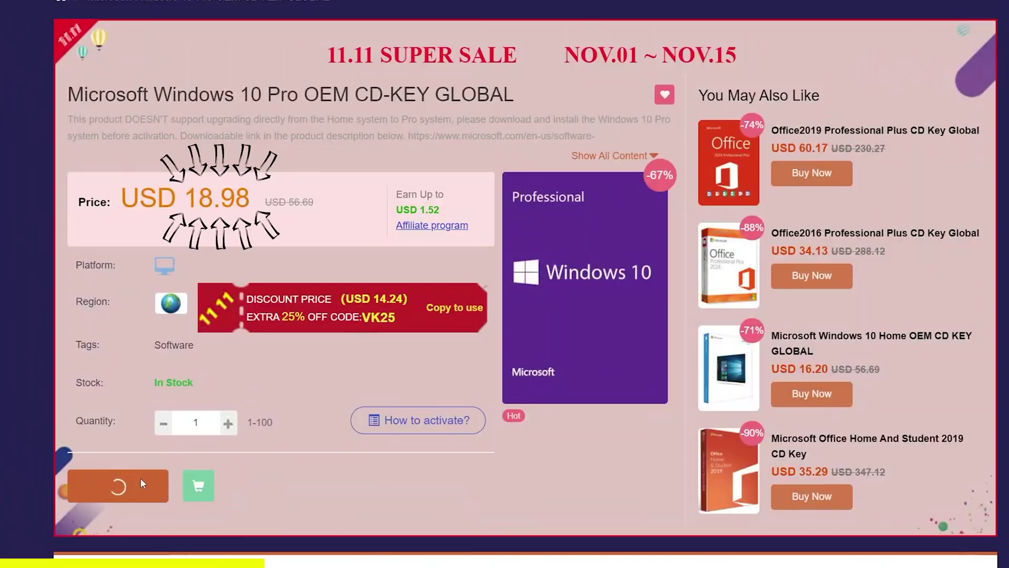
Apply promo code DB23 for a USD 13.29 order and open the purchased key's page
type("D")
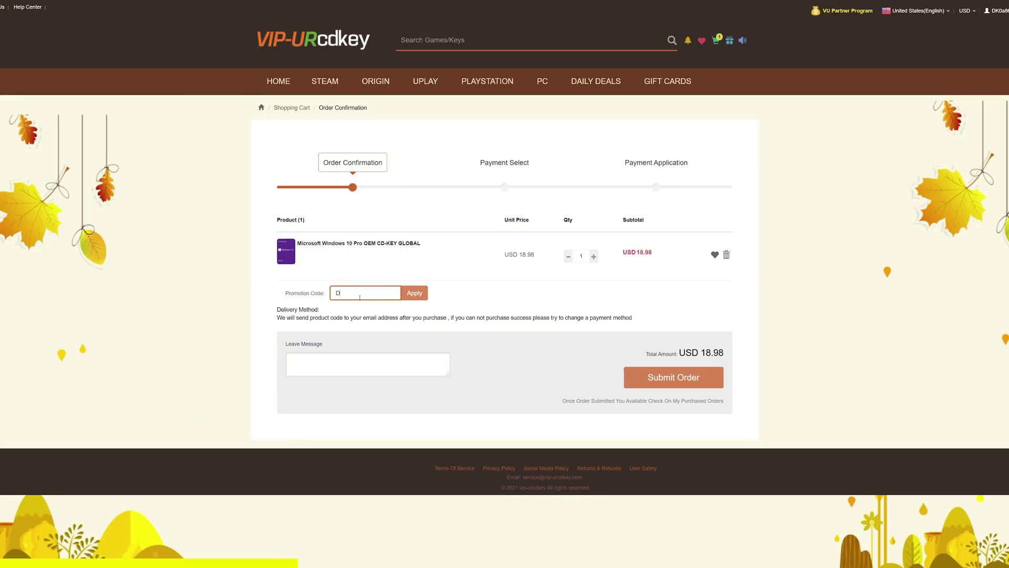
type("B23")
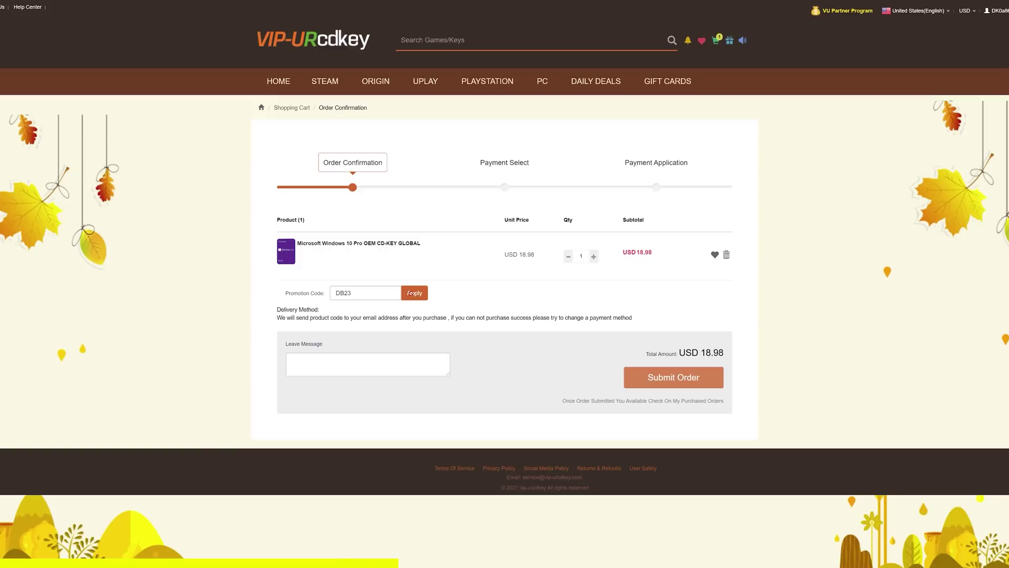
left_click(411, 293)
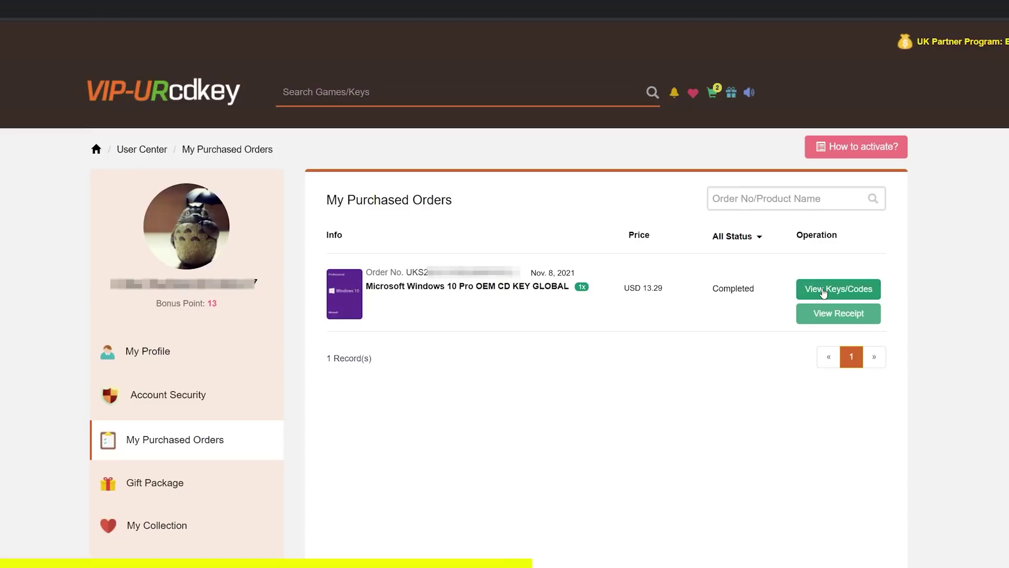
left_click(823, 292)
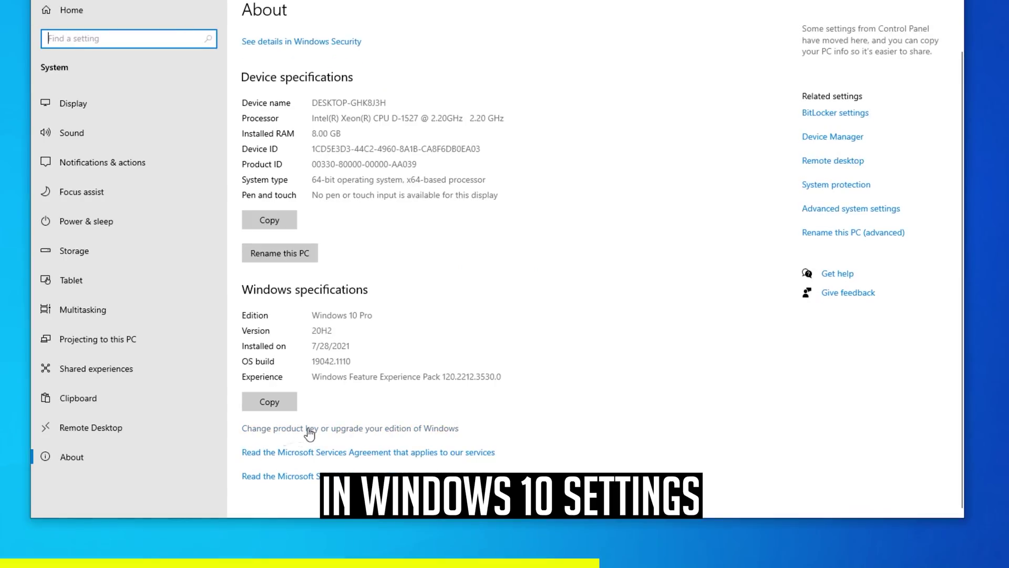
Enter the purchased product key in Windows activation settings and activate Windows 10 Pro
left_click(310, 429)
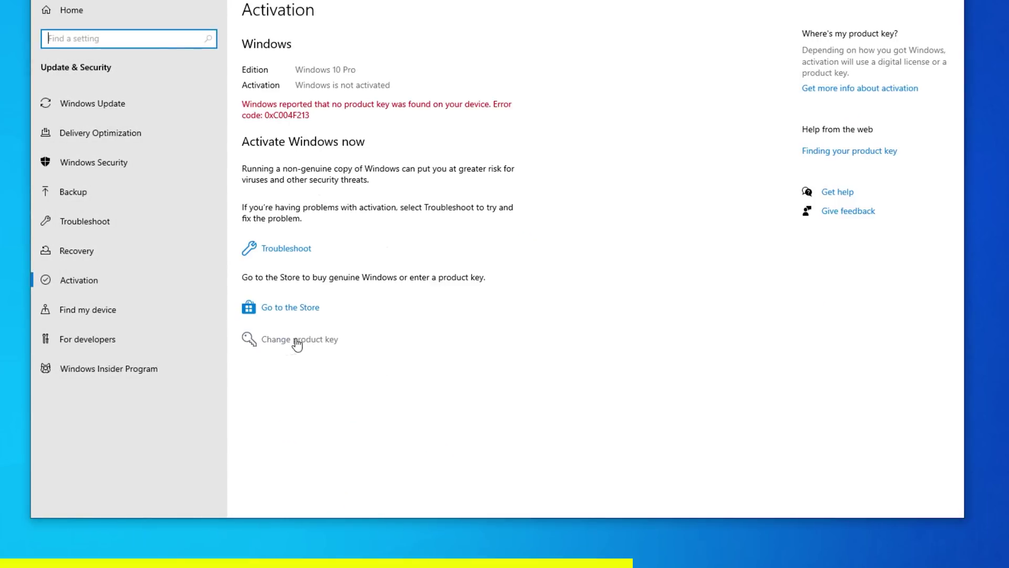
left_click(297, 342)
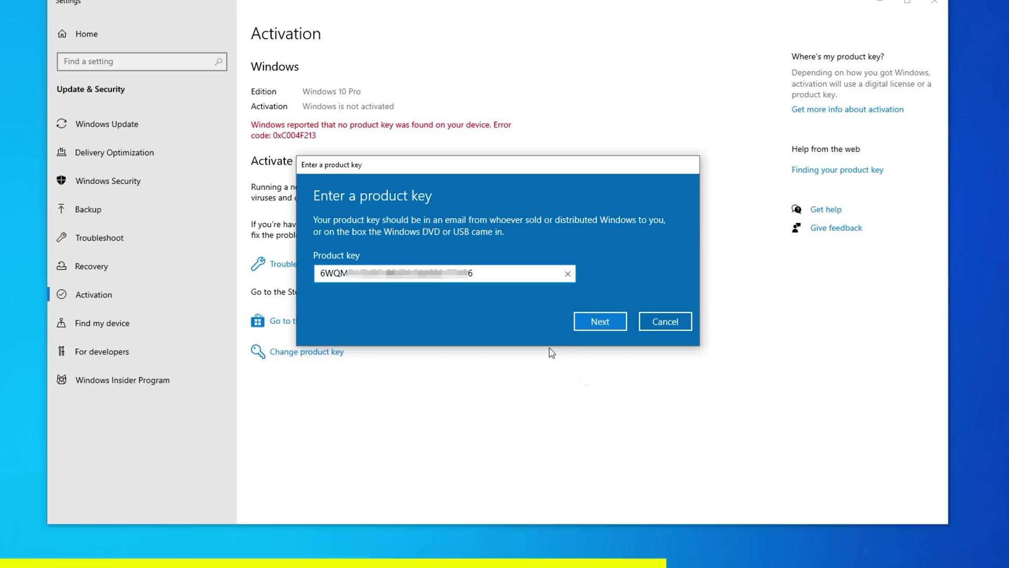
left_click(591, 321)
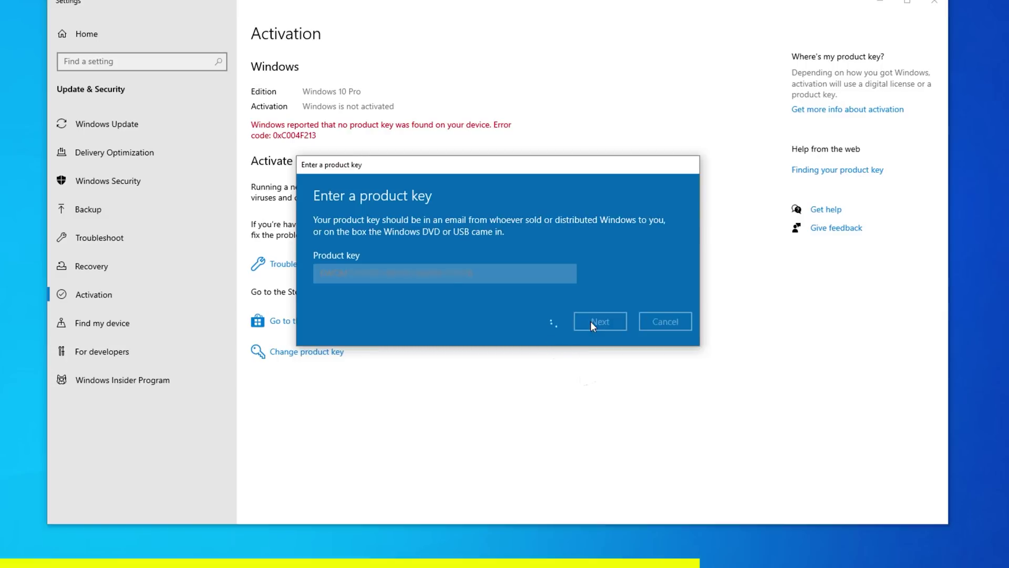
left_click(595, 291)
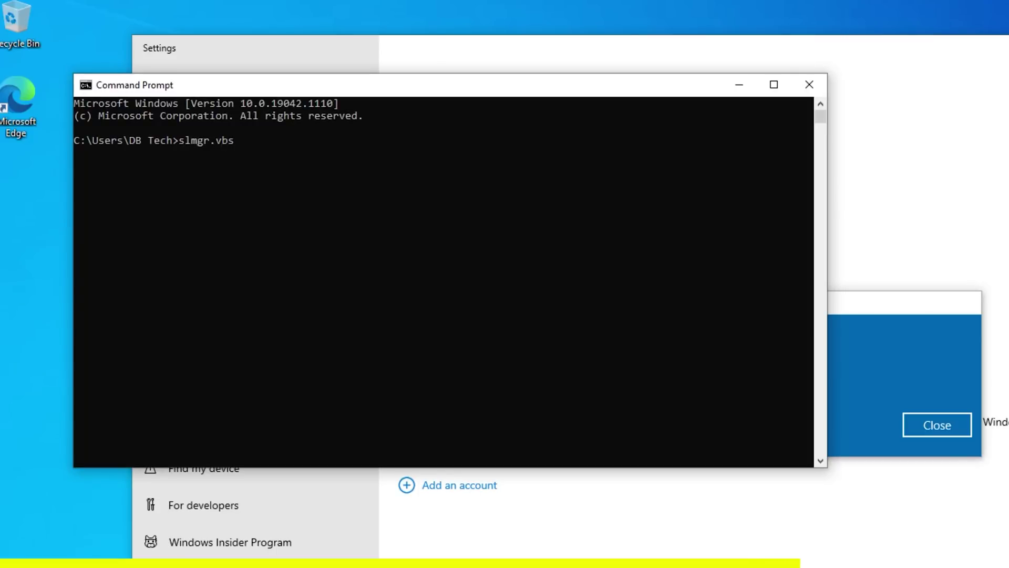
Run slmgr.vbs /xpr to check the Windows activation expiry
type("xpr")
key("Return")
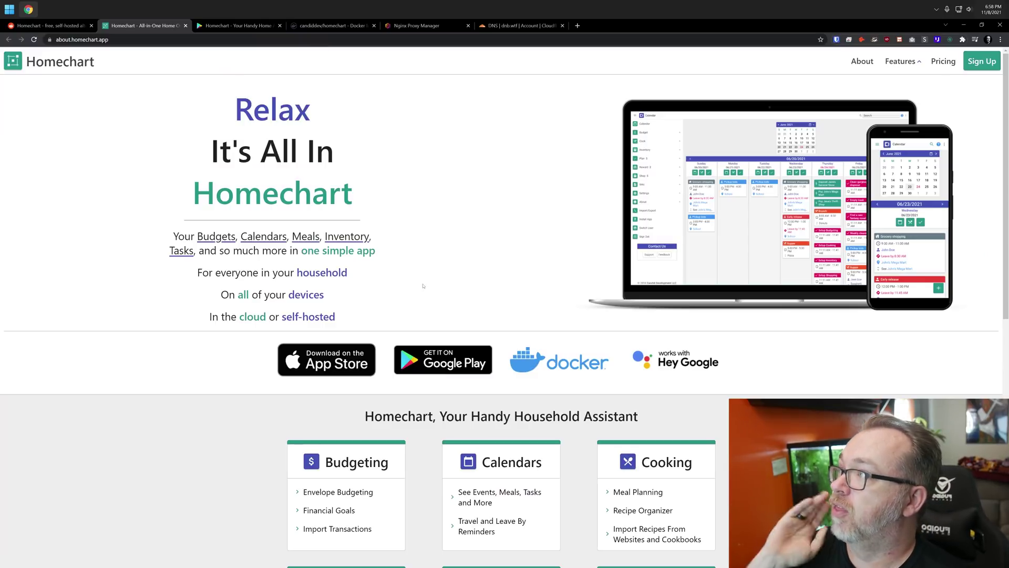
scroll(423, 285, "down", 3)
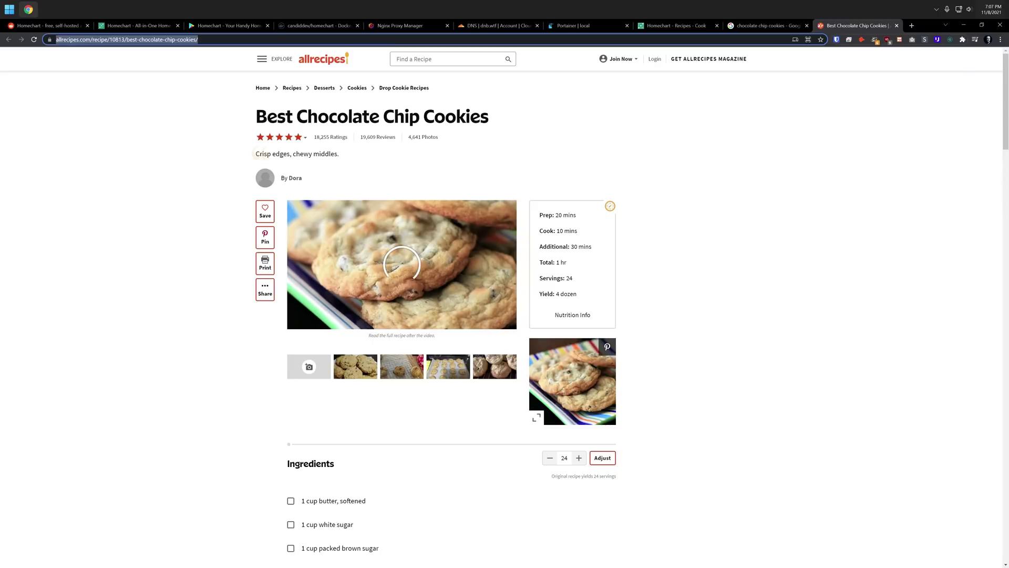
Import the Best Chocolate Chip Cookies recipe into Homechart Recipes from its Allrecipes web address
key("Down")
key("Down")
key("Escape")
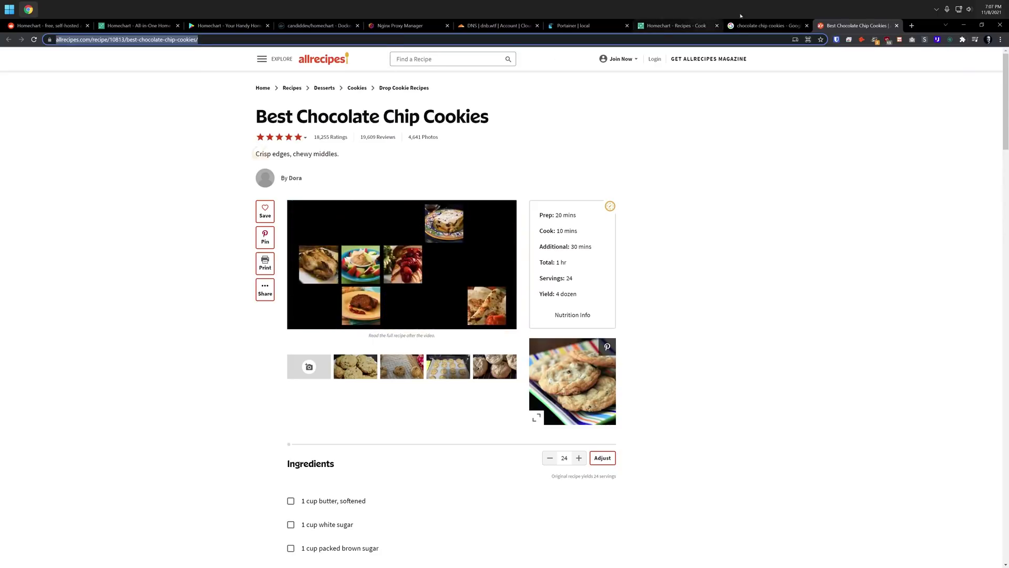
left_click(676, 25)
left_click(796, 126)
type("https://www.allrecipes.com/recipe/10813/best-chocolate-chip-cookies/")
left_click(961, 548)
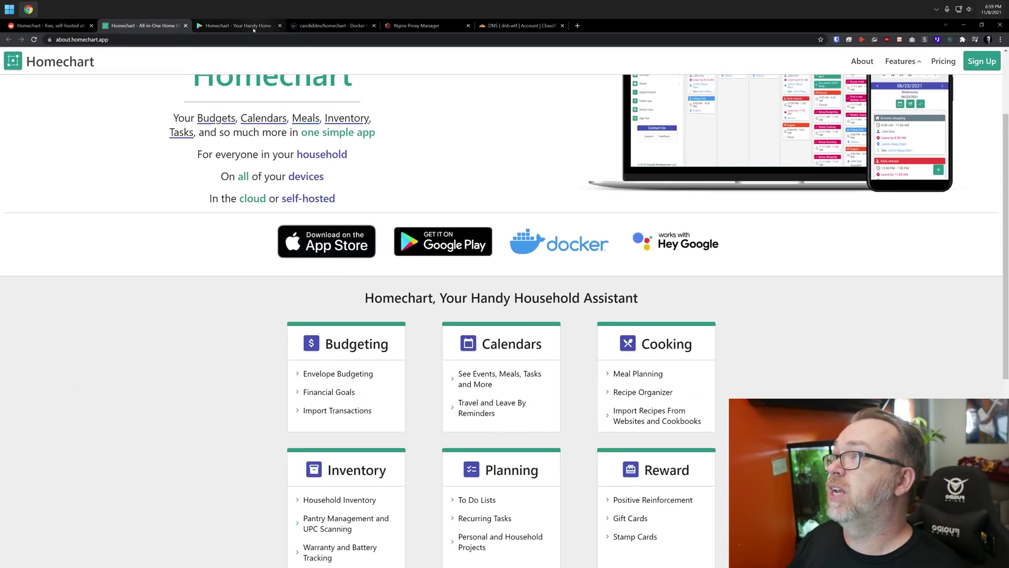
Move from the Google Play tab to the candiddev/homechart Docker Hub page
left_click(253, 27)
left_click(331, 26)
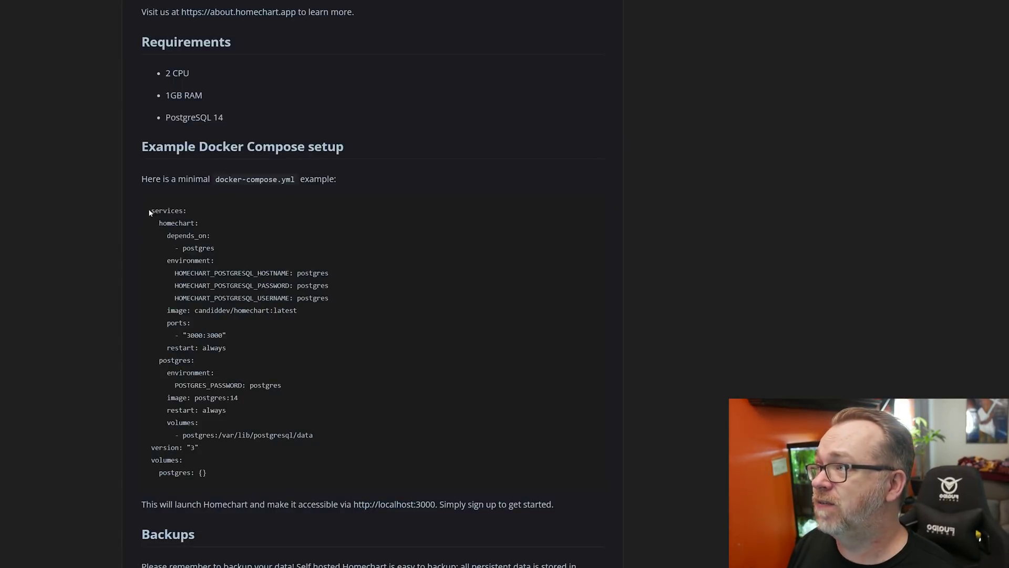
left_click_drag(148, 210, 231, 351)
left_click(242, 476)
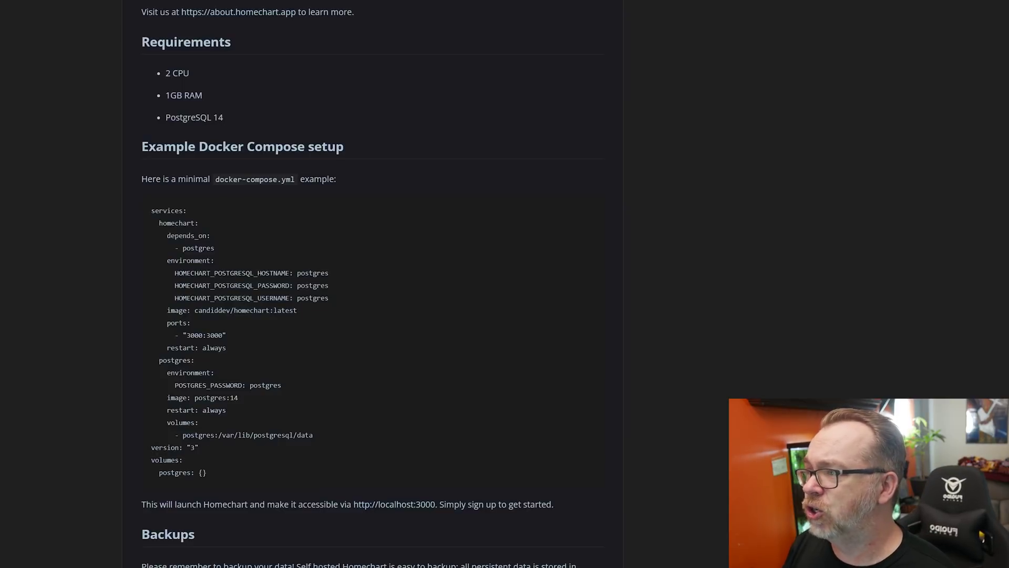
left_click_drag(214, 475, 151, 450)
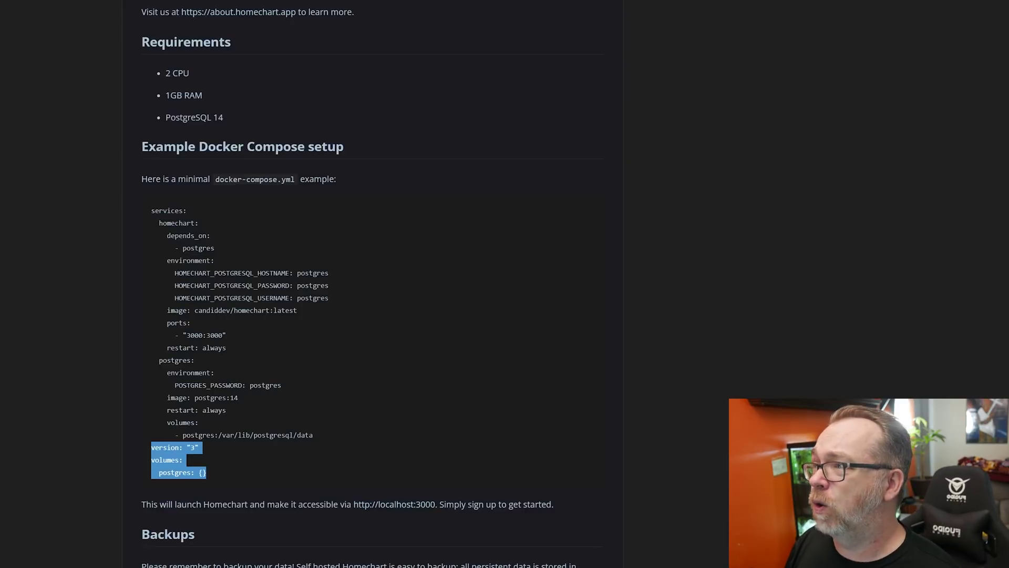
triple_click(194, 336)
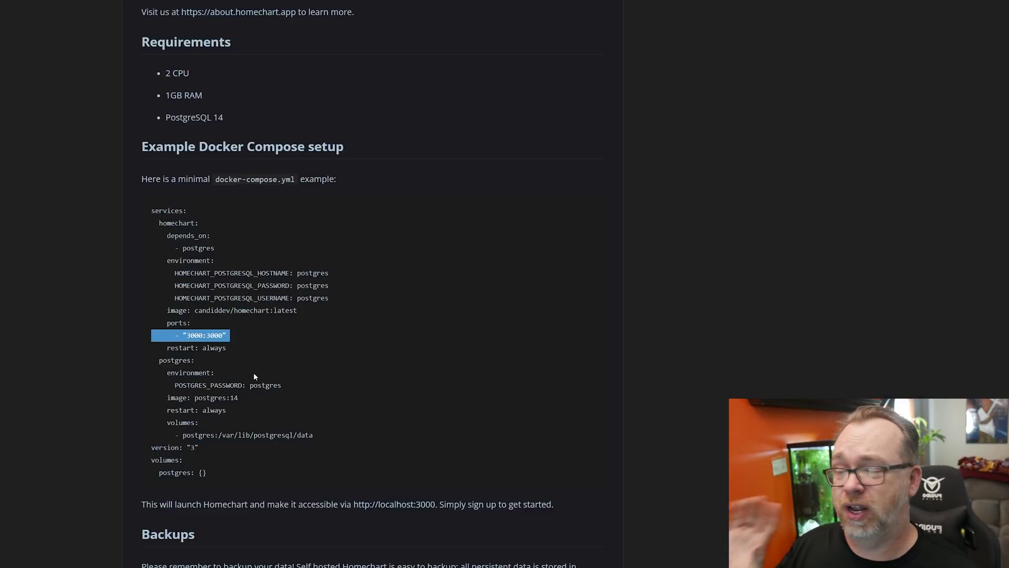
scroll(254, 376, "up", 2)
left_click(369, 239)
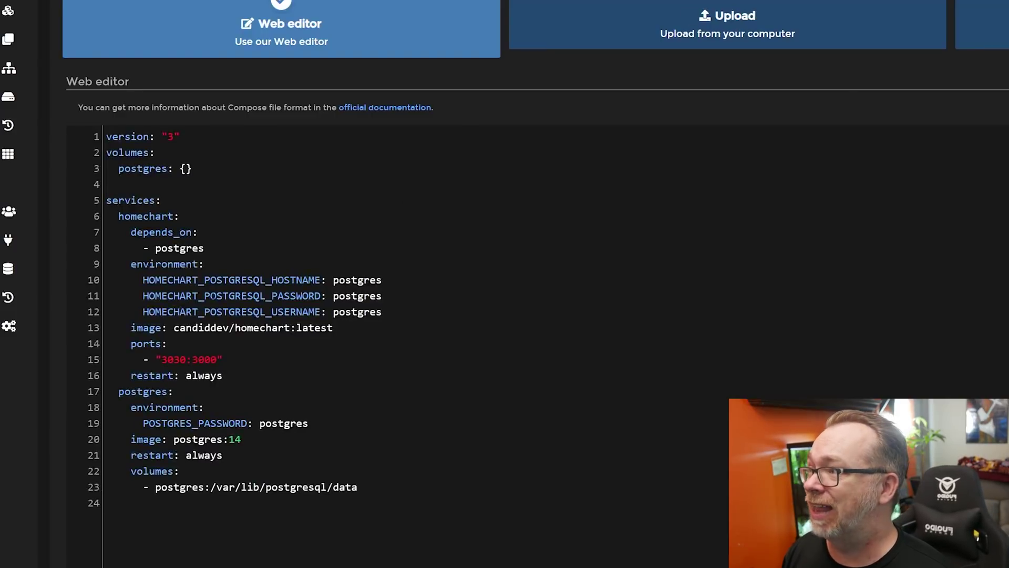
Name the new stack homechart, copying the name from the compose file's service
left_click_drag(192, 168, 101, 134)
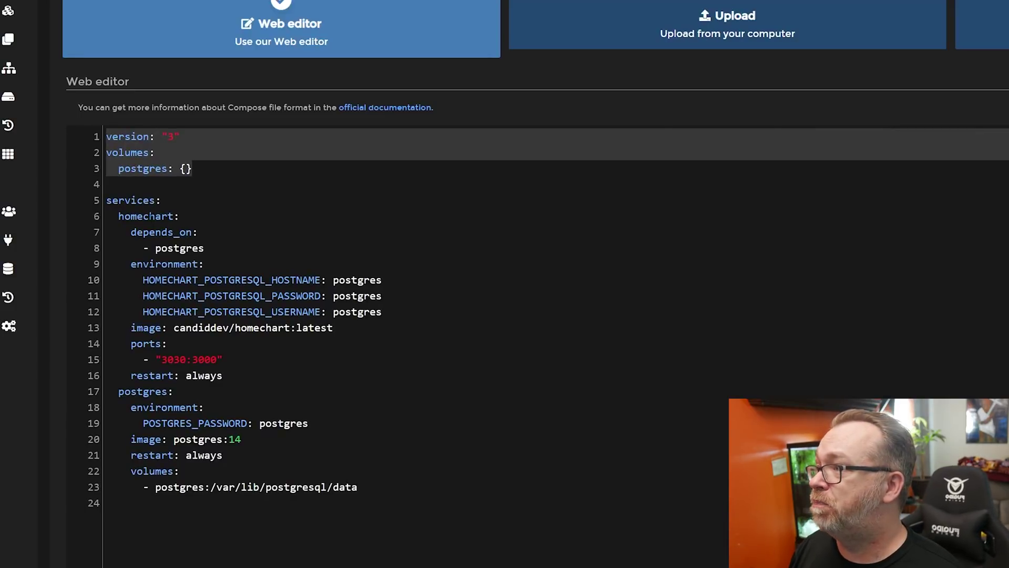
double_click(150, 216)
key("ctrl+c")
left_click(276, 66)
key("ctrl+v")
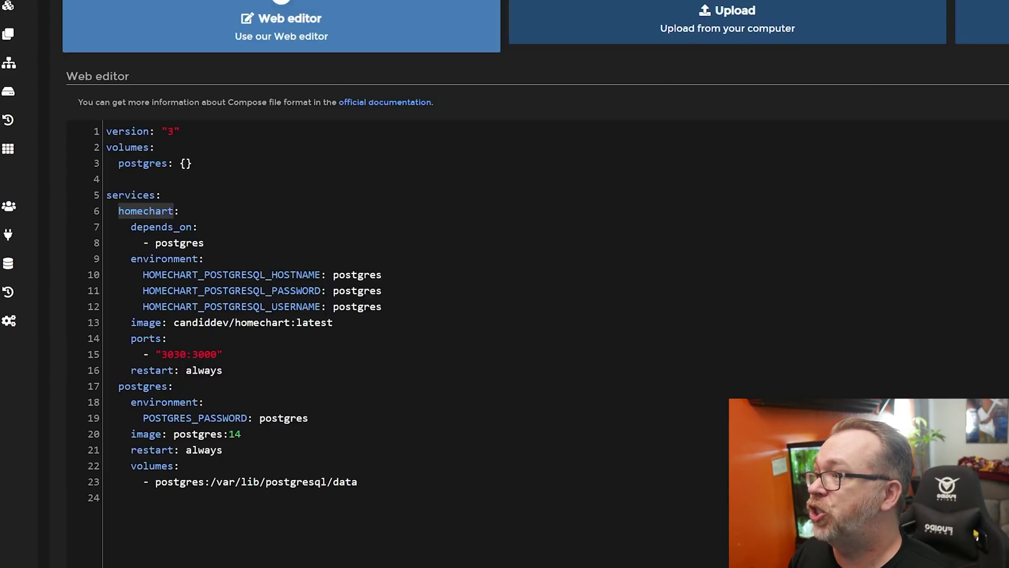
Review the database passwords and set the homechart host port to 3030
double_click(341, 291)
left_click(340, 290)
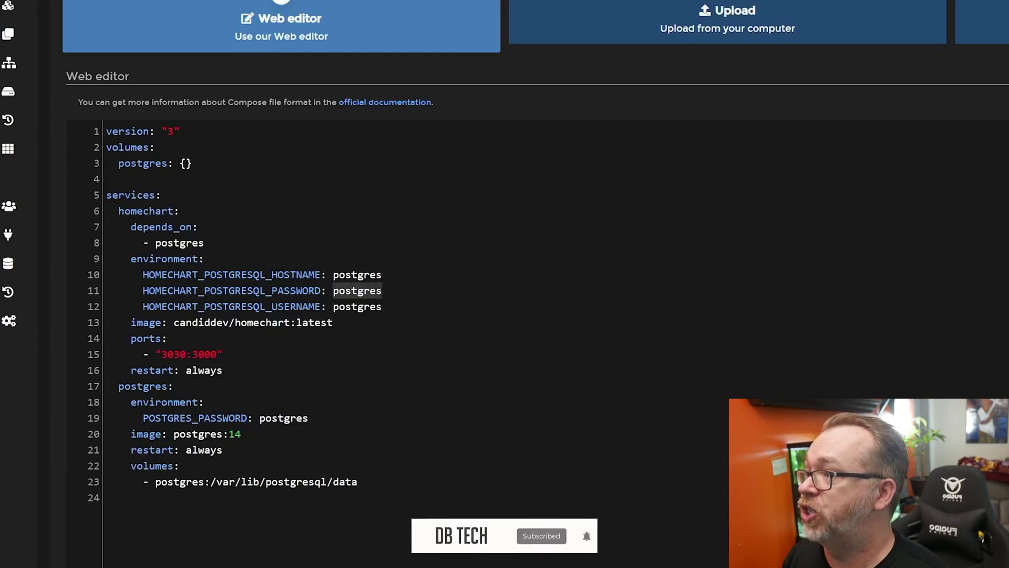
left_click(281, 418)
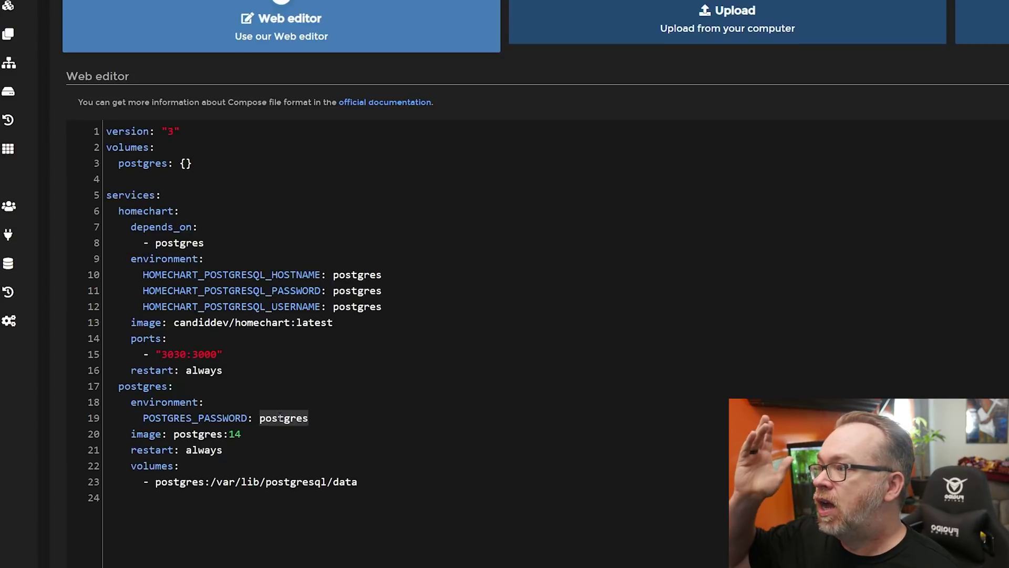
double_click(181, 354)
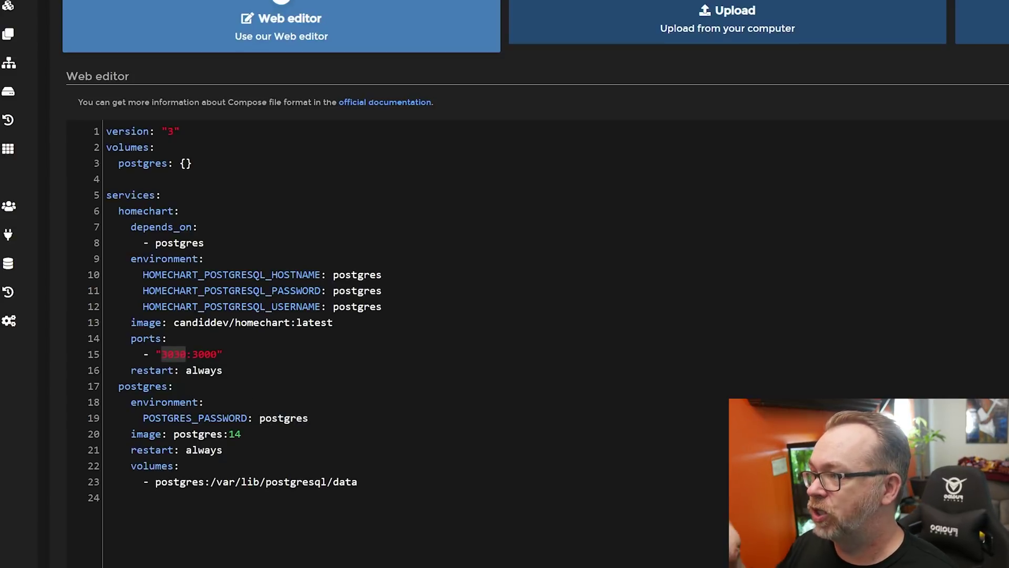
scroll(388, 239, "down", 6)
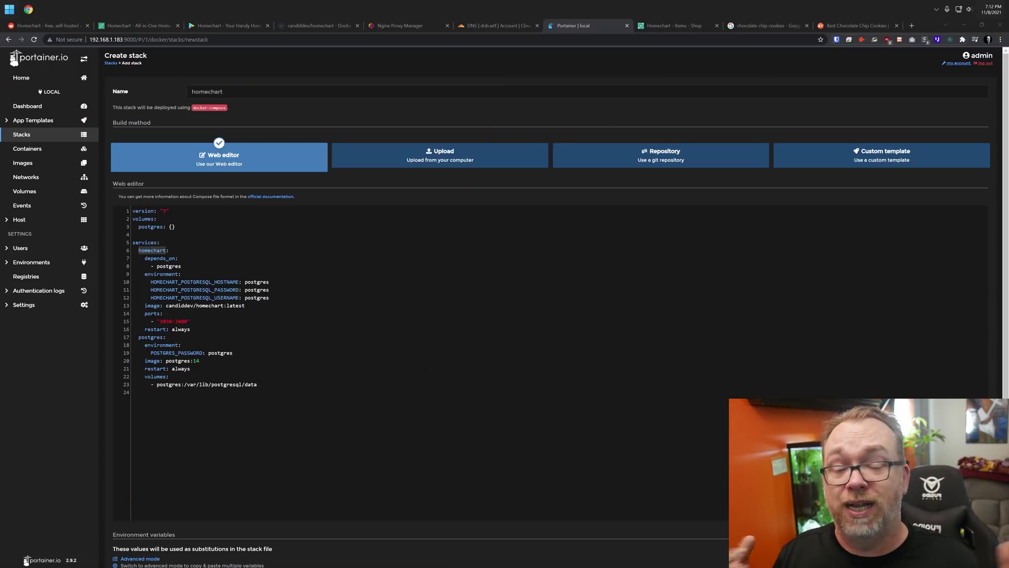
Scroll the Homechart Docker Hub page to its environment variables and mark HOMECHART_SMTP_HOSTNAME
left_click(304, 26)
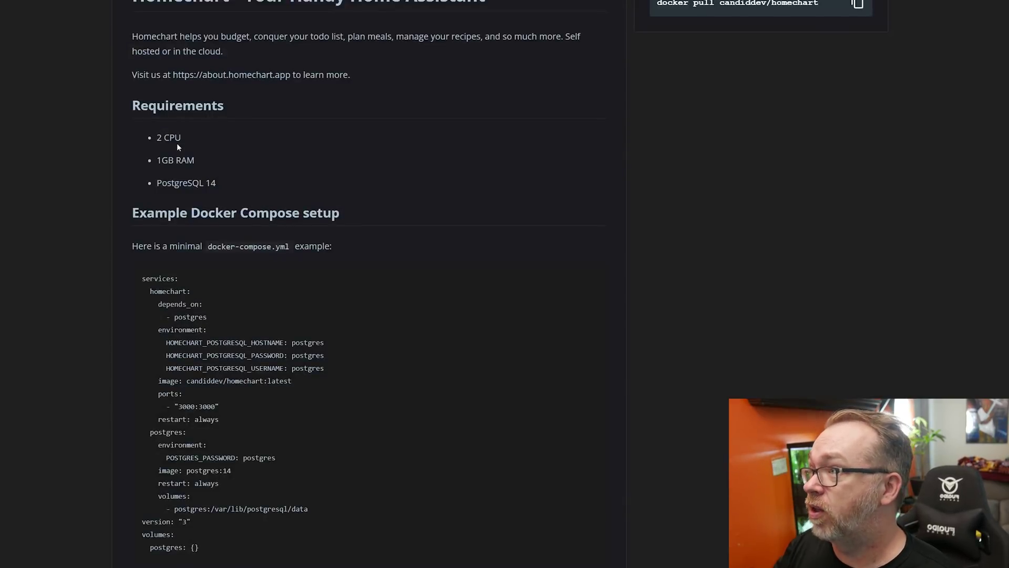
scroll(267, 315, "down", 12)
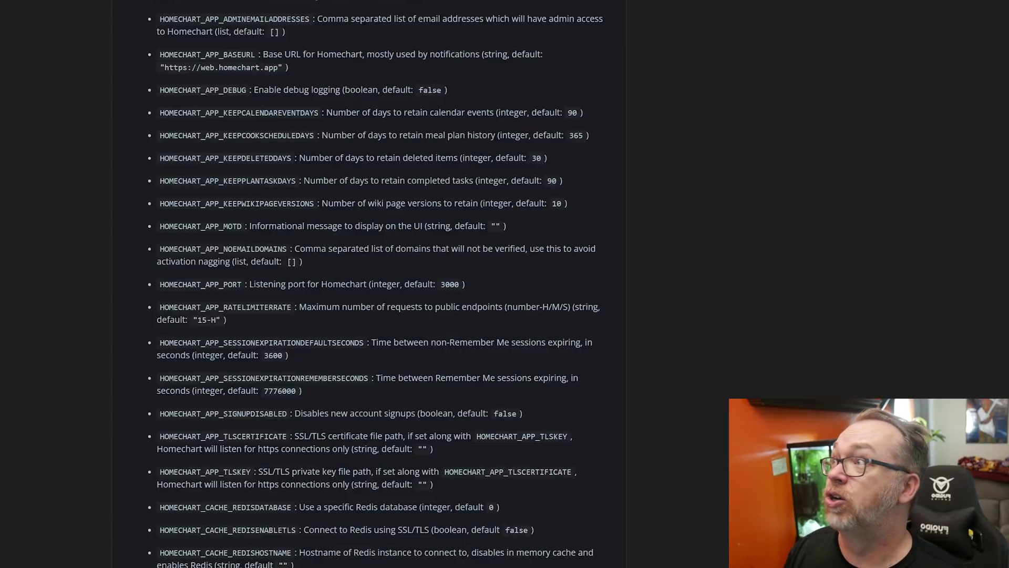
scroll(267, 462, "down", 10)
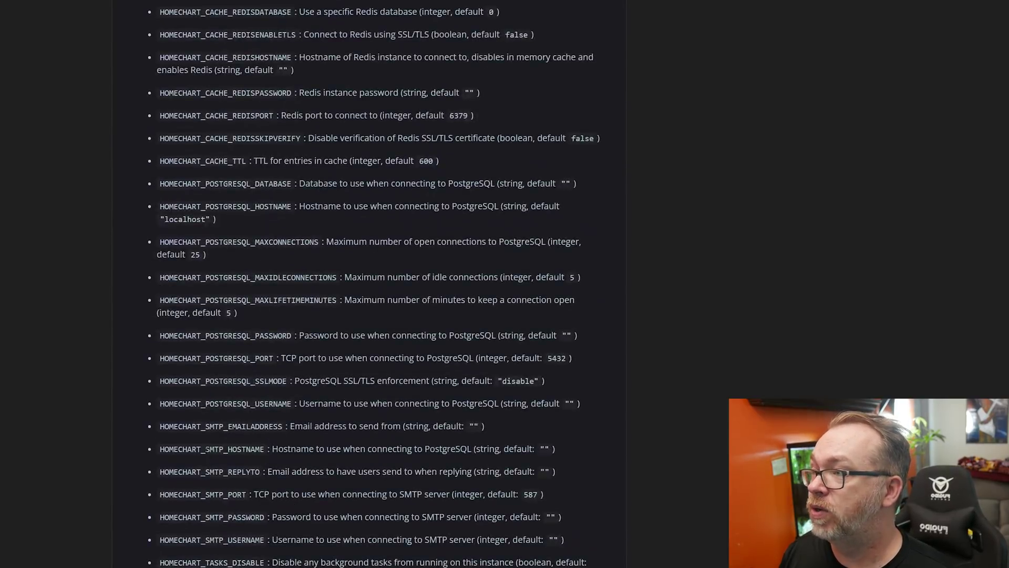
left_click_drag(206, 449, 260, 449)
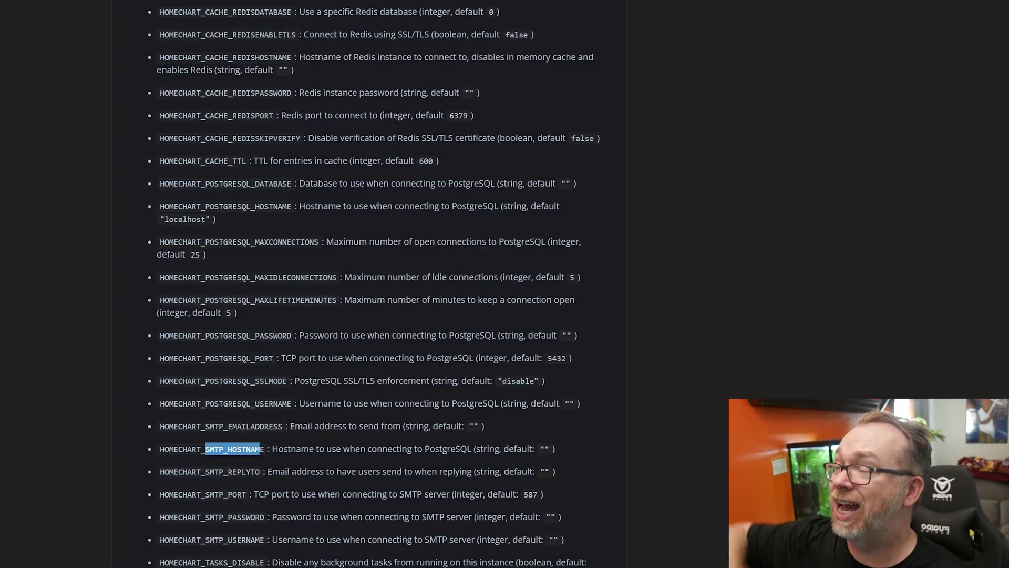
scroll(304, 128, "up", 5)
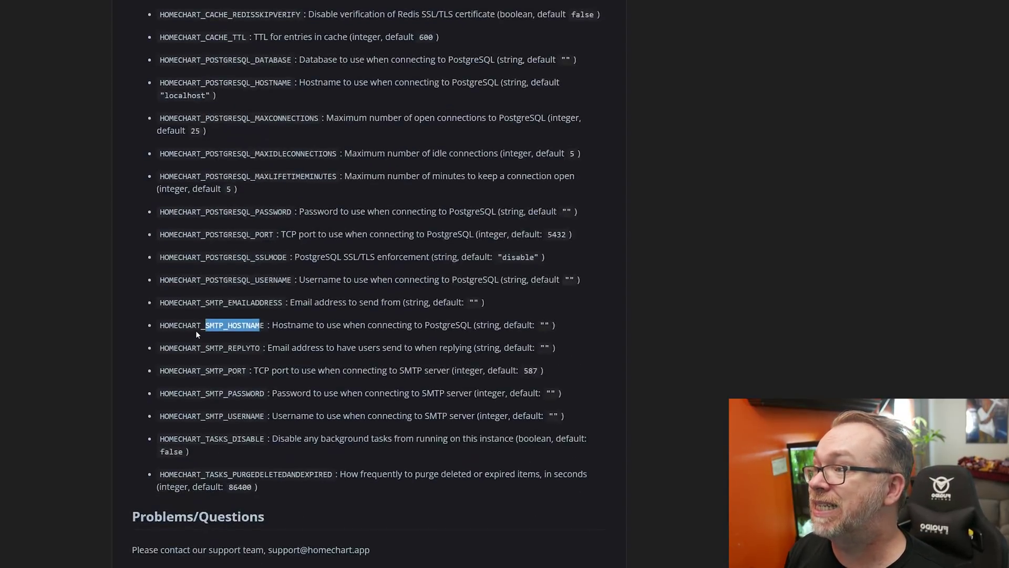
Add blank lines after the last environment variable in the compose file, then remove them again
triple_click(196, 330)
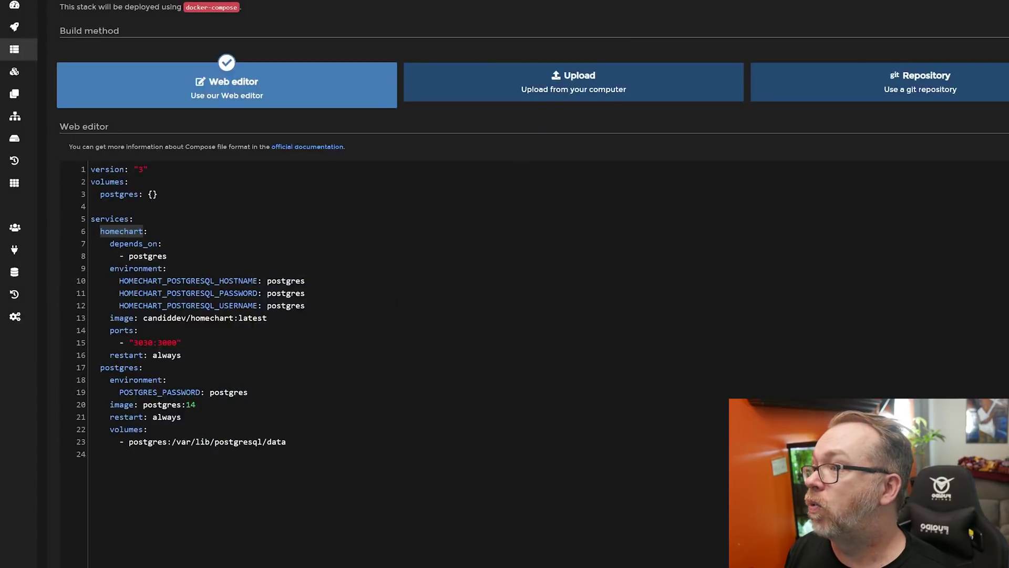
left_click(360, 316)
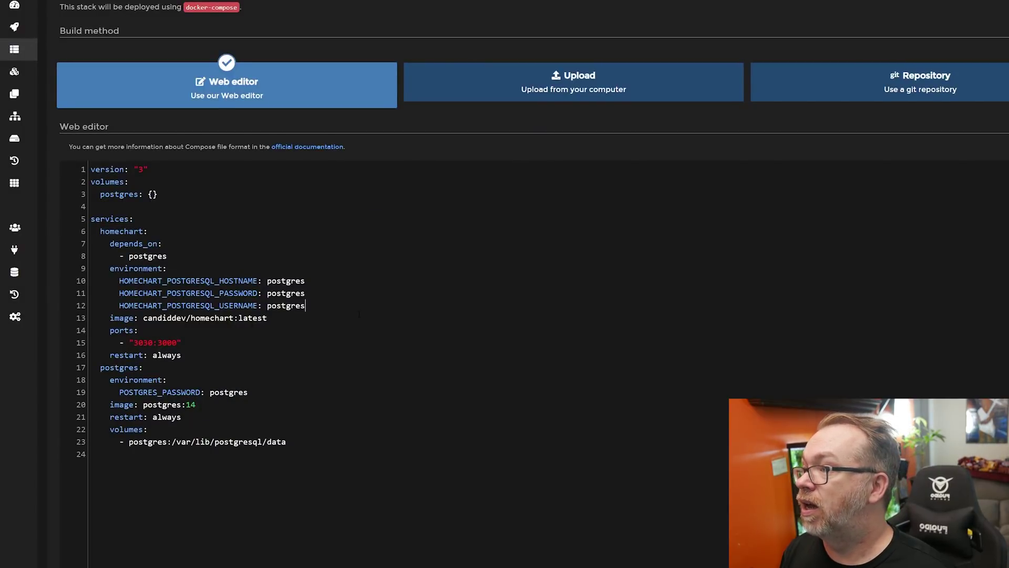
key("Return")
key("Return")
key("Return")
key("Return")
key("Return")
key("Return")
key("Return")
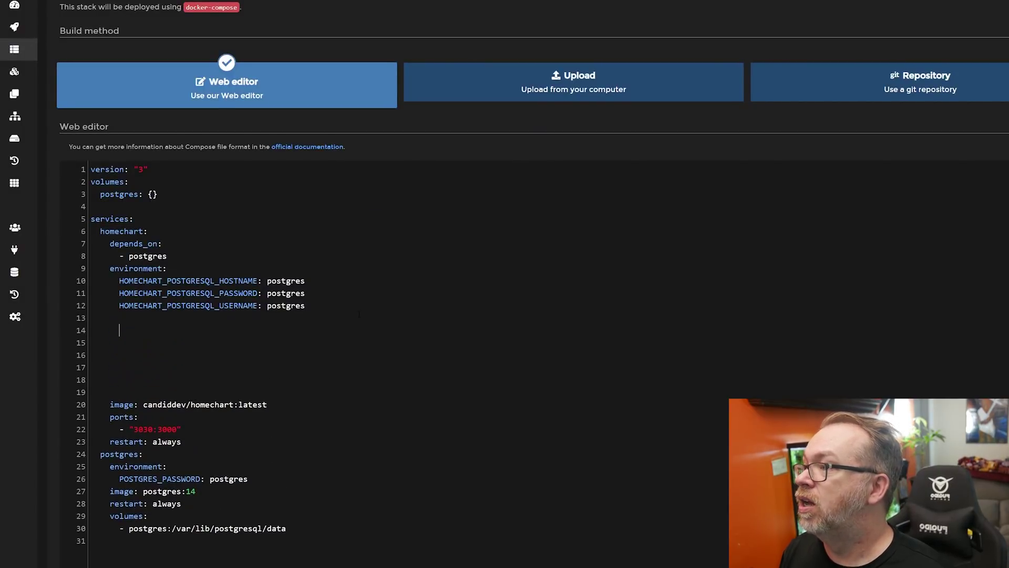
left_click(120, 318)
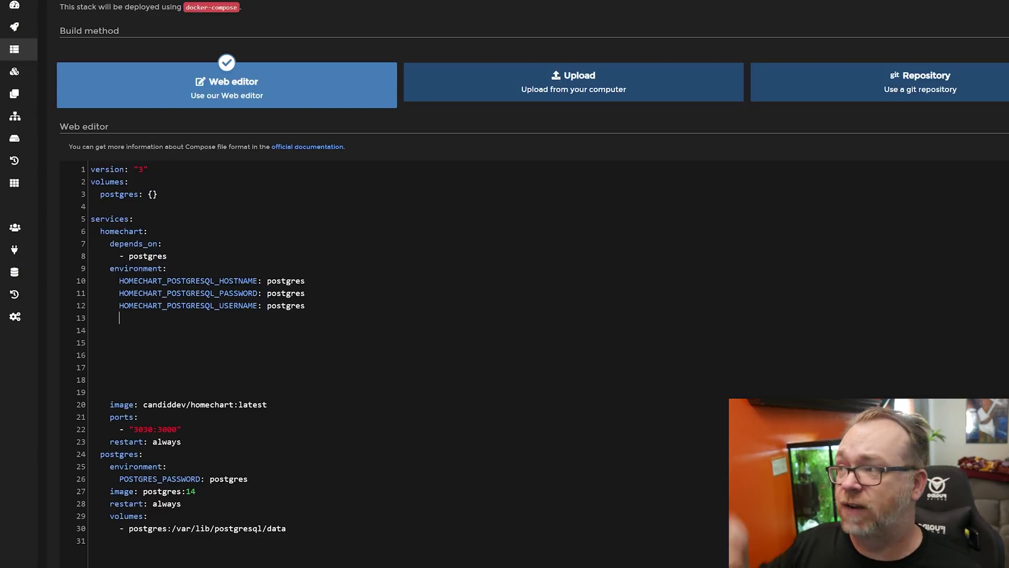
left_click_drag(124, 305, 120, 316)
left_click(118, 339)
double_click(177, 347)
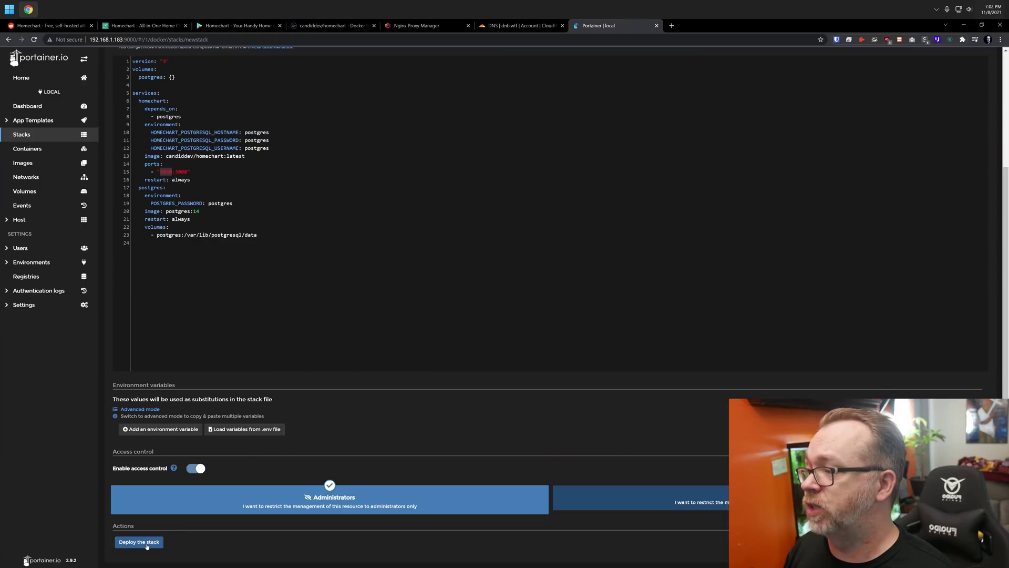
Deploy the homechart stack and open its Stack details
left_click(149, 543)
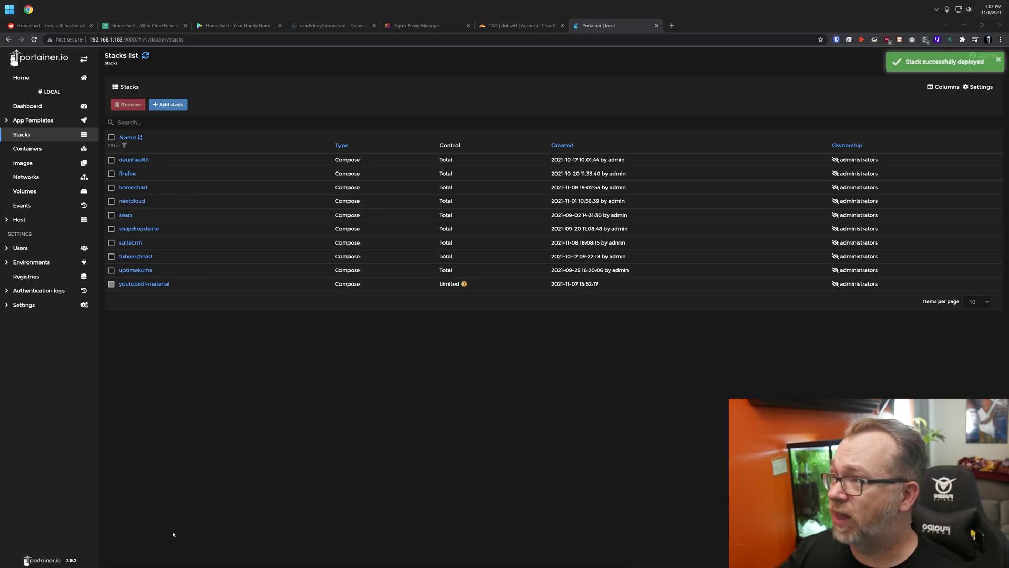
left_click(133, 187)
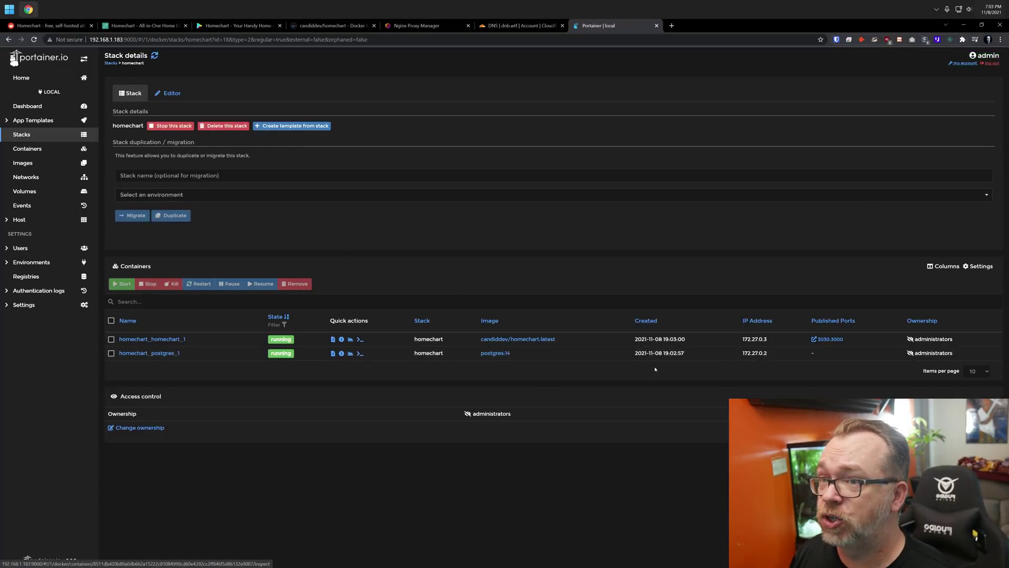
Check the postgres and homechart container logs from the homechart stack details
left_click(333, 354)
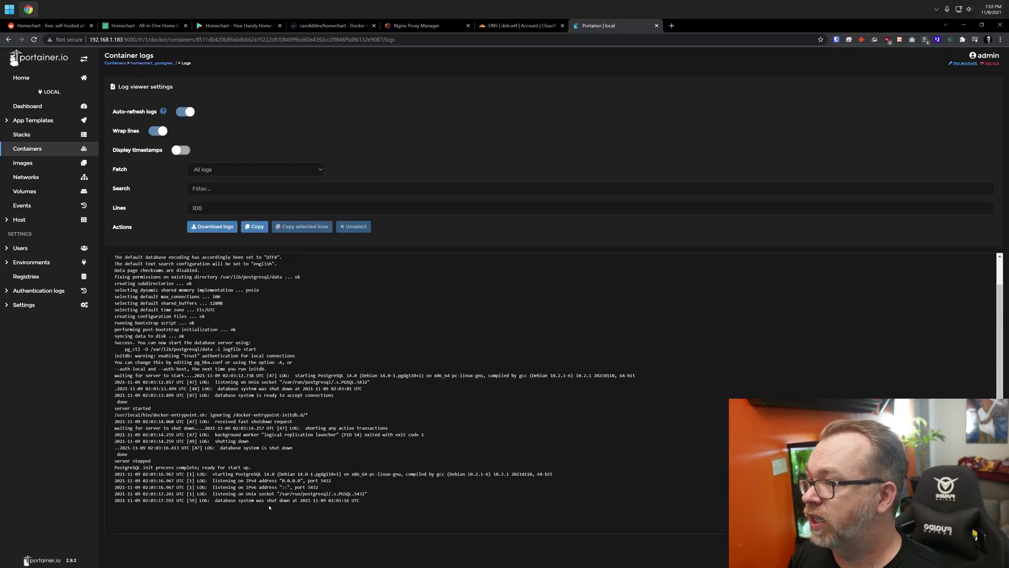
key("alt+Left")
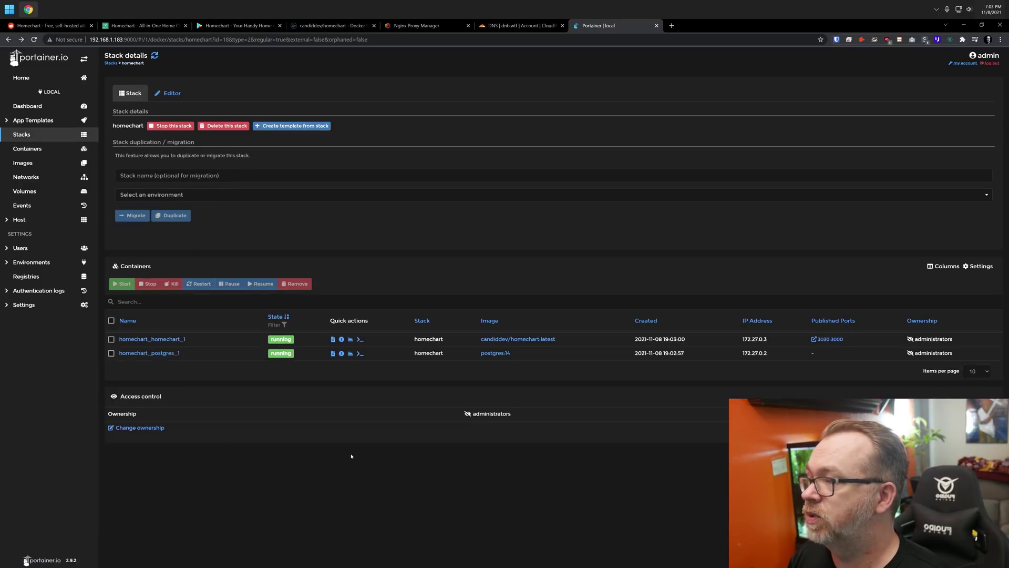
key("alt+Right")
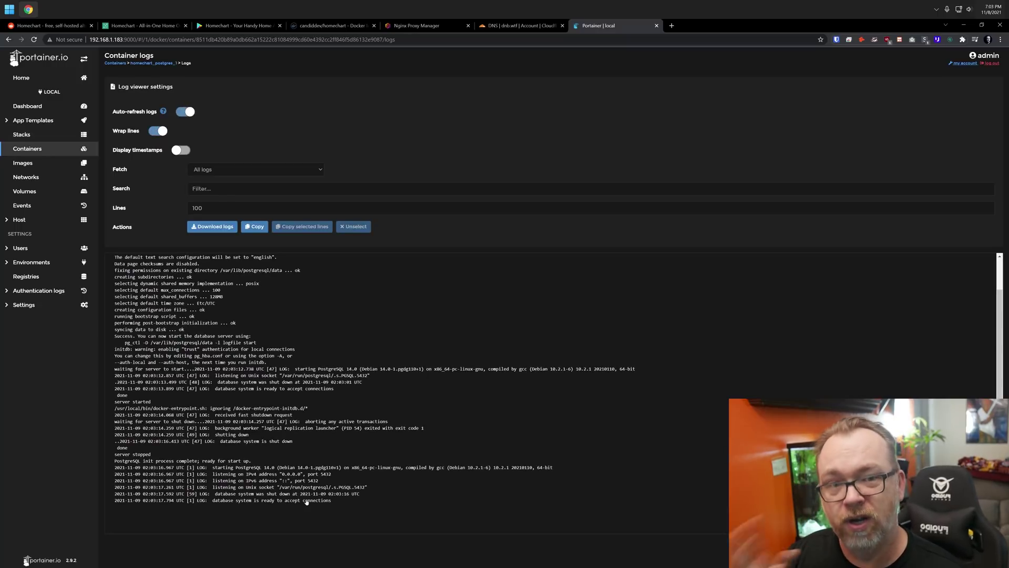
key("alt+Left")
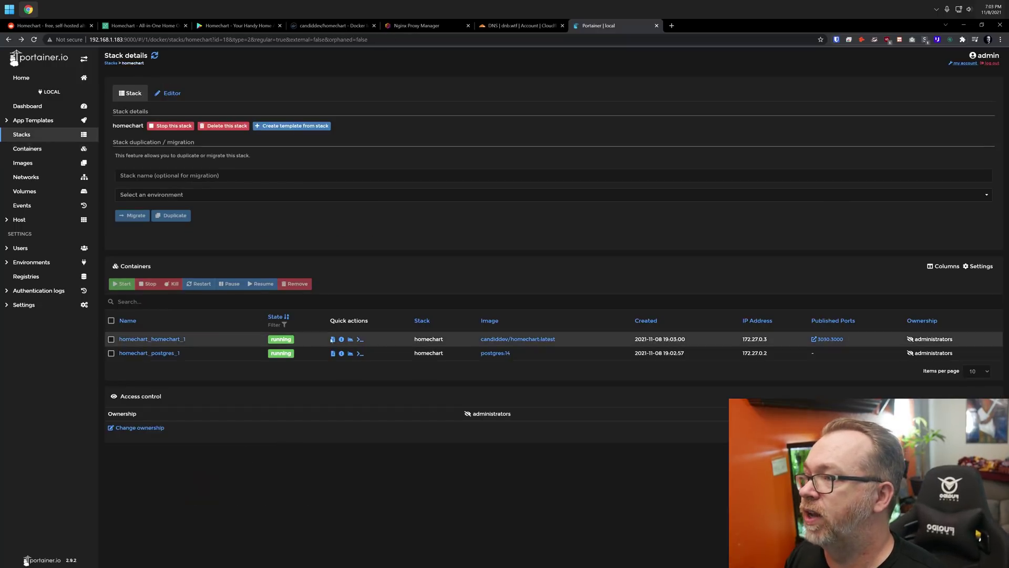
left_click(332, 340)
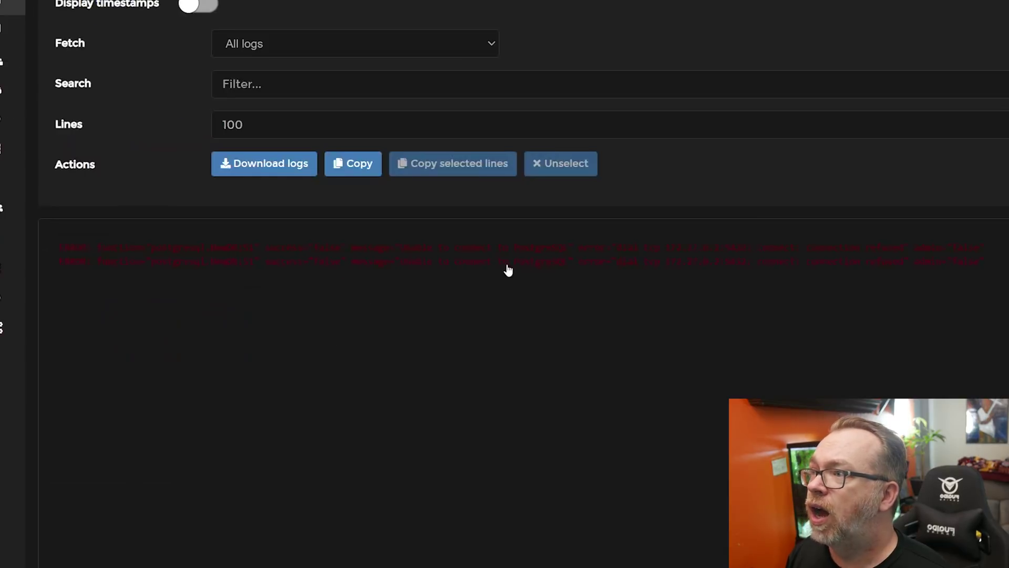
key("alt+Left")
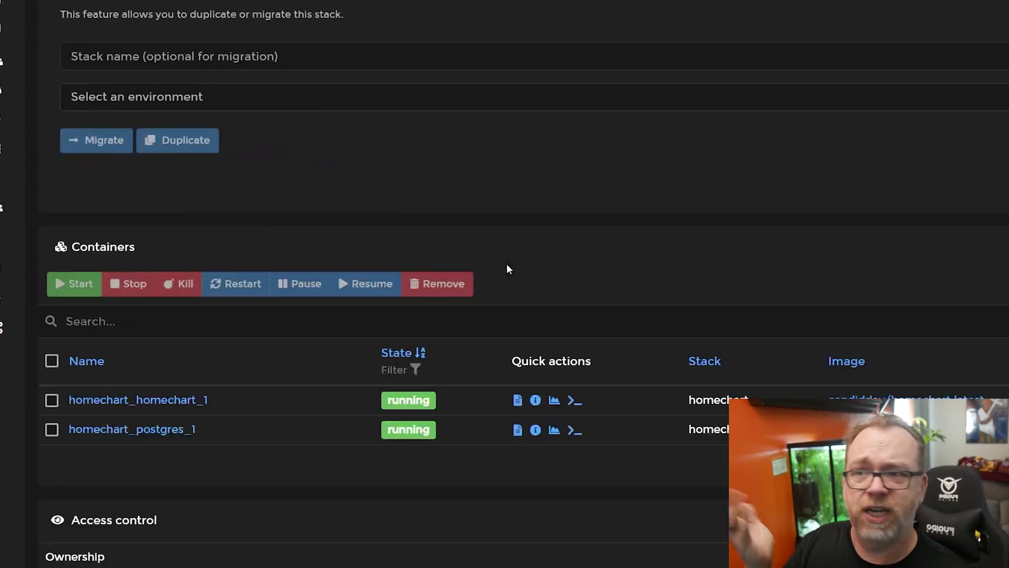
Restart the homechart_homechart_1 container, check its logs, and reload the 192.168.1.183:3030 tab
left_click(826, 342)
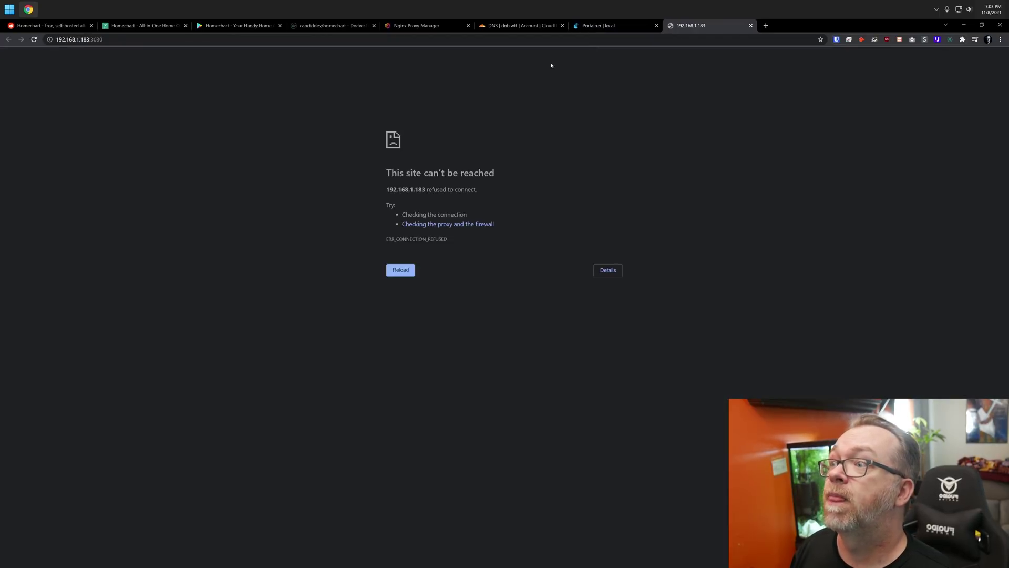
left_click(599, 25)
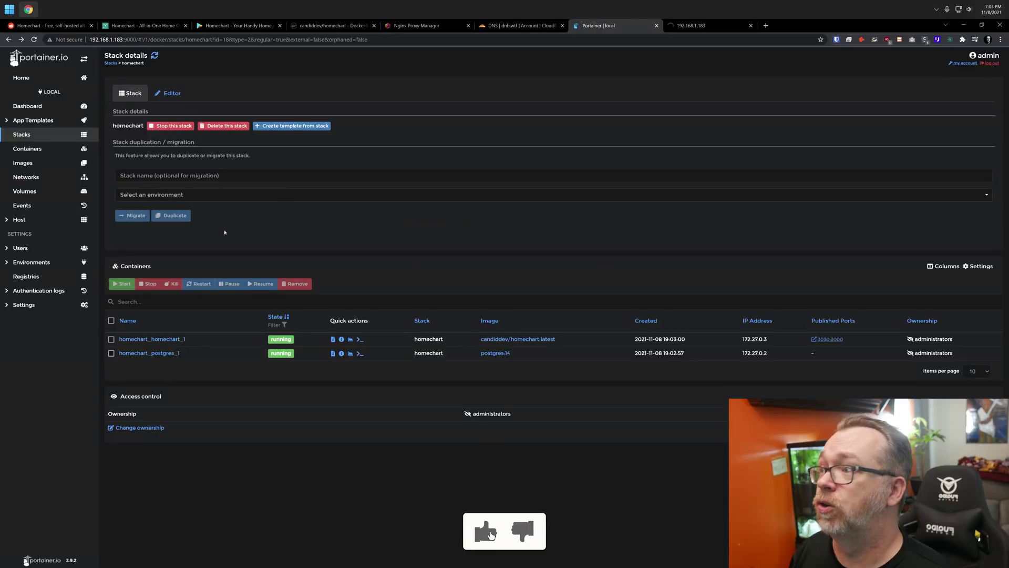
left_click(111, 340)
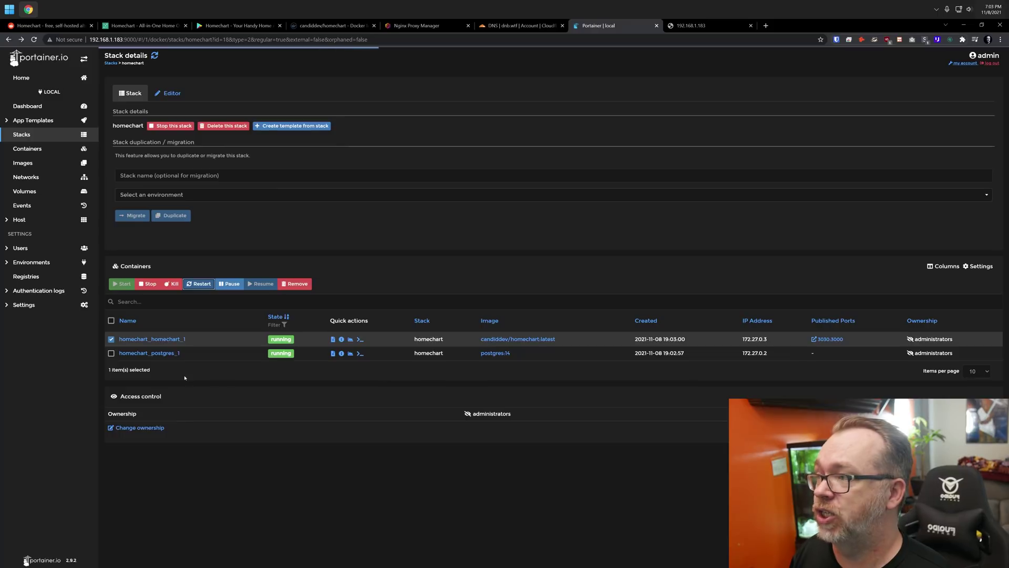
left_click(333, 339)
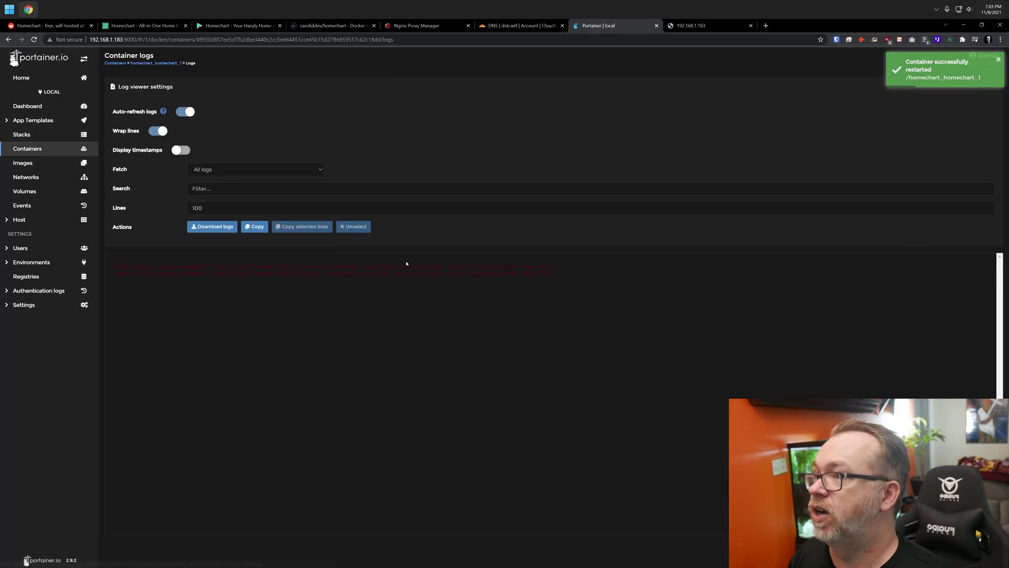
left_click(704, 25)
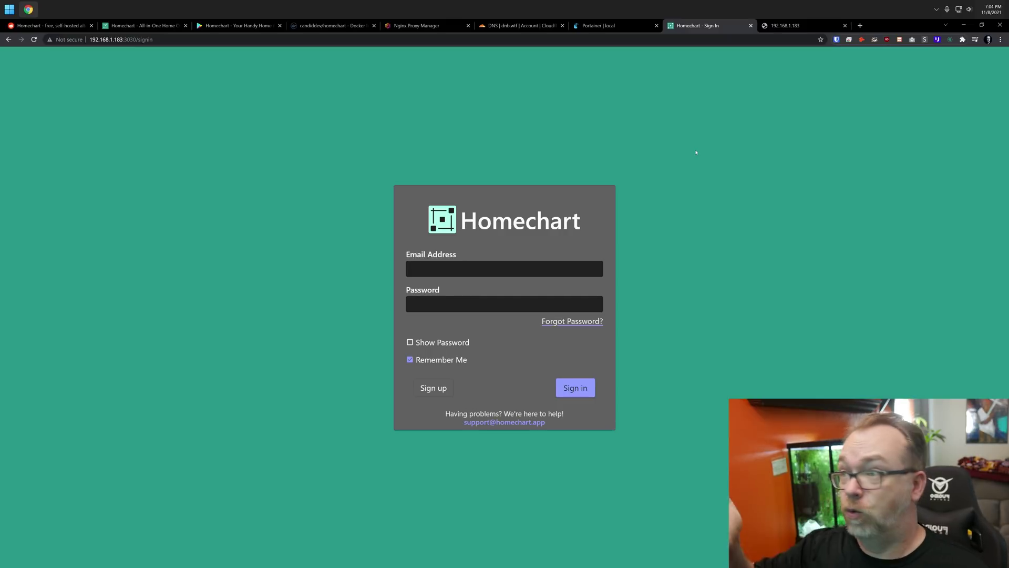
Sign up for a Homechart account with an e-mail and autofilled password, dismissing the save-password bar
left_click(434, 387)
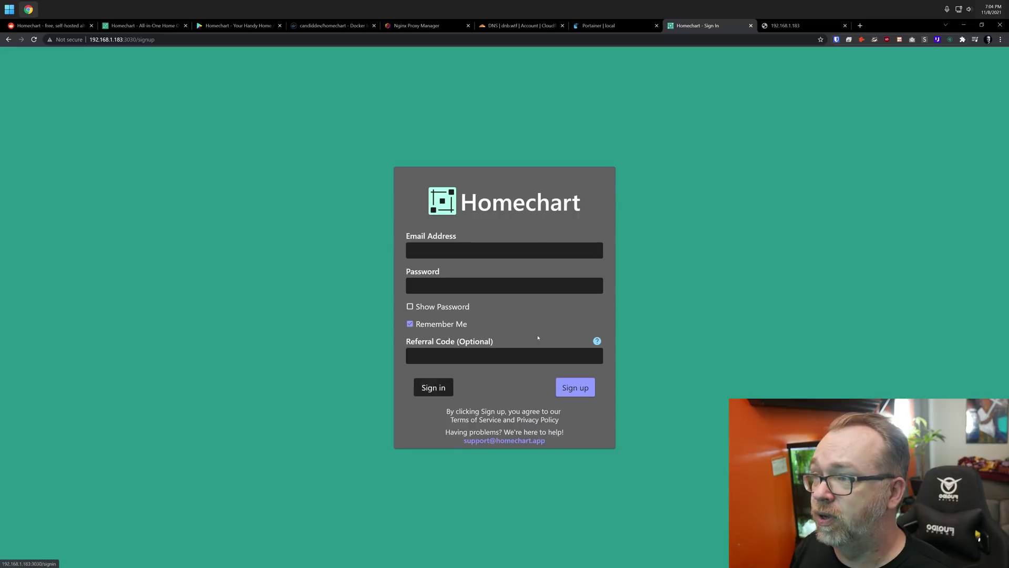
left_click(488, 250)
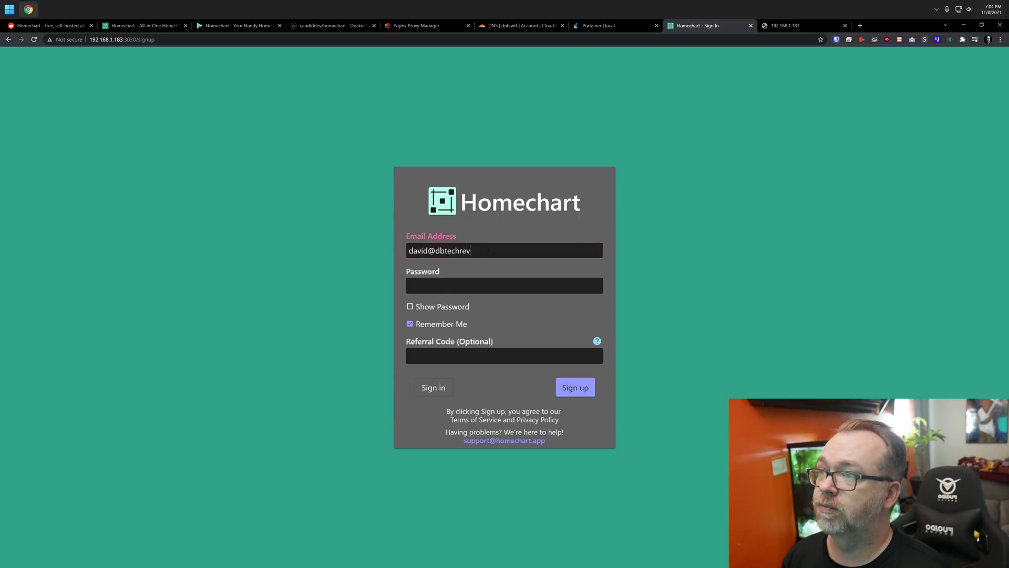
key("ctrl+shift+l")
left_click(480, 356)
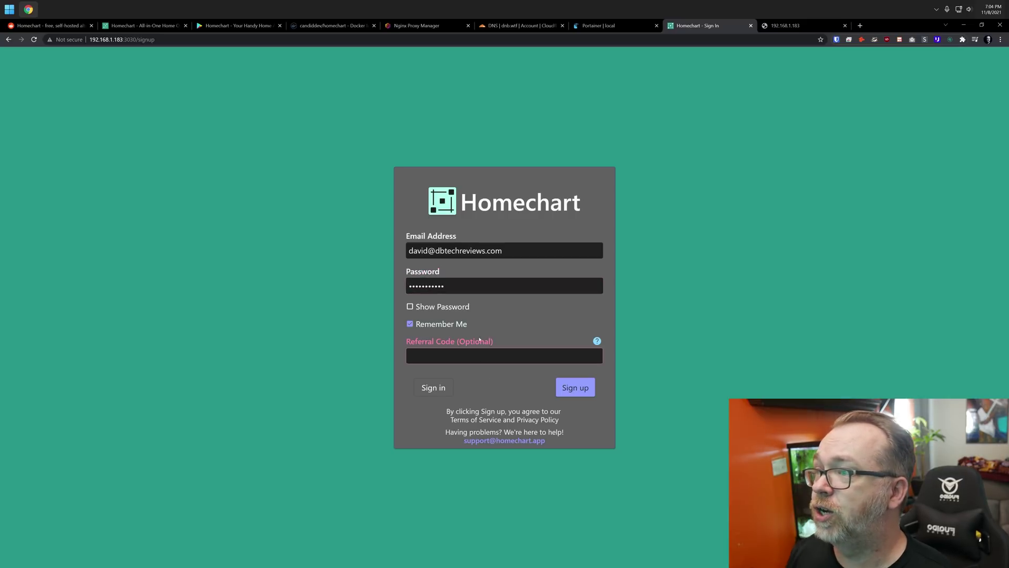
left_click(575, 388)
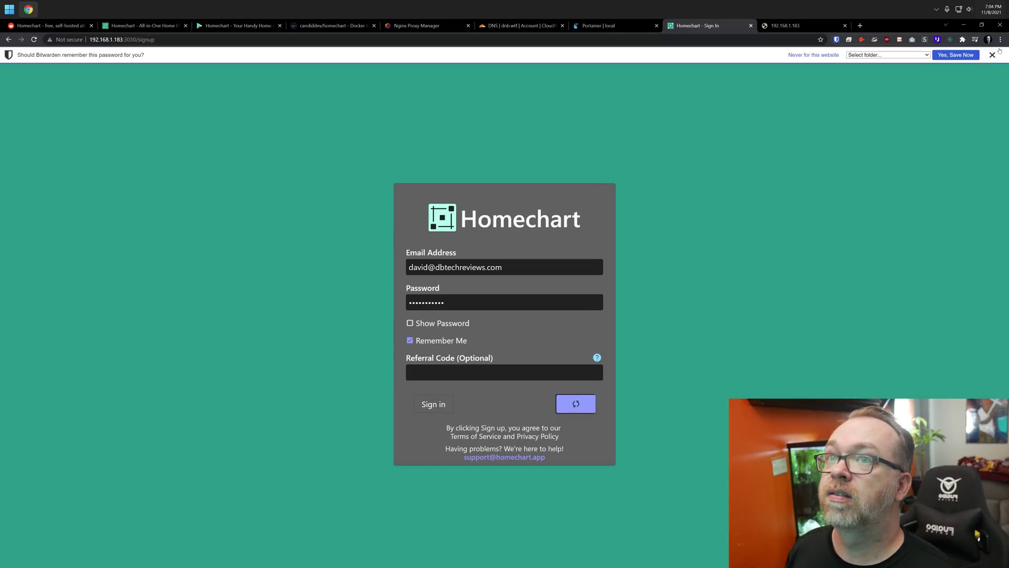
left_click(990, 57)
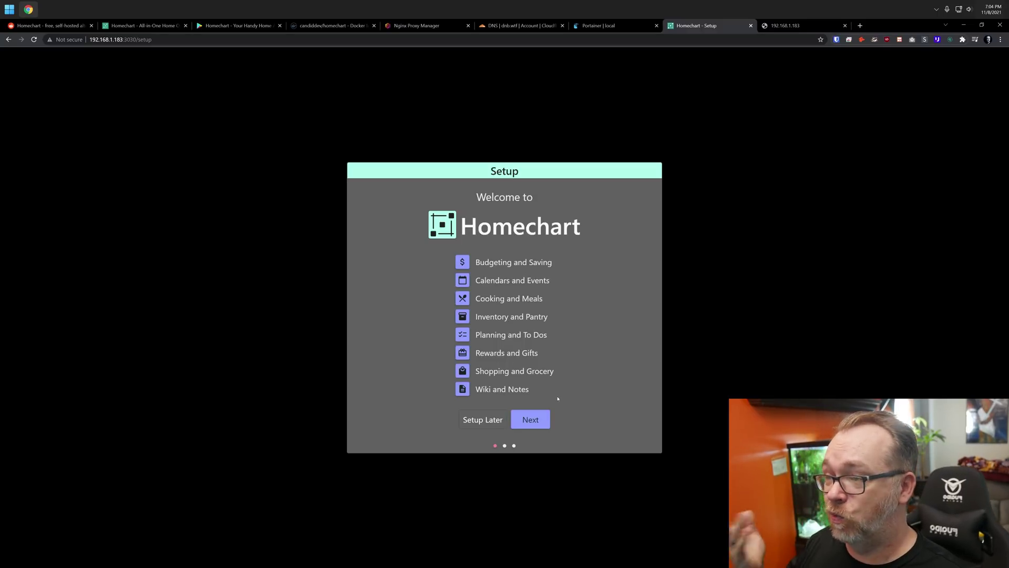
Enter the user's name and review the Date and Time Format and Color and Theme settings
left_click(537, 418)
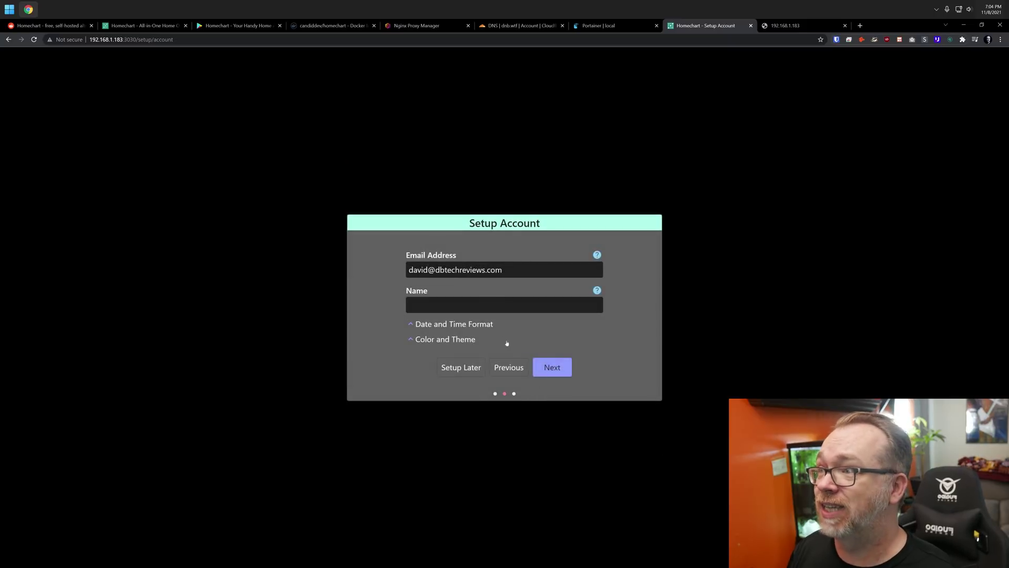
left_click(469, 303)
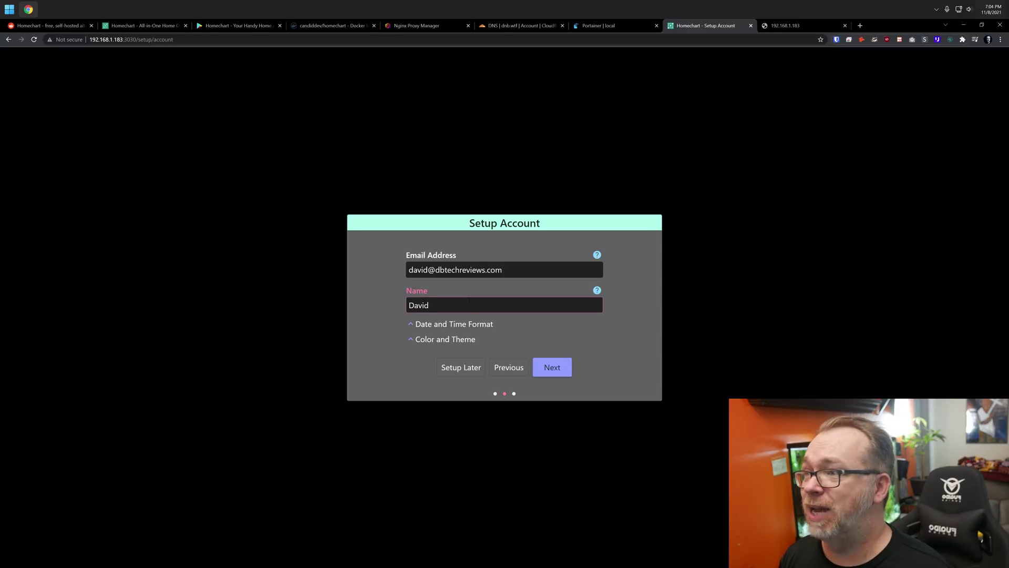
left_click(463, 324)
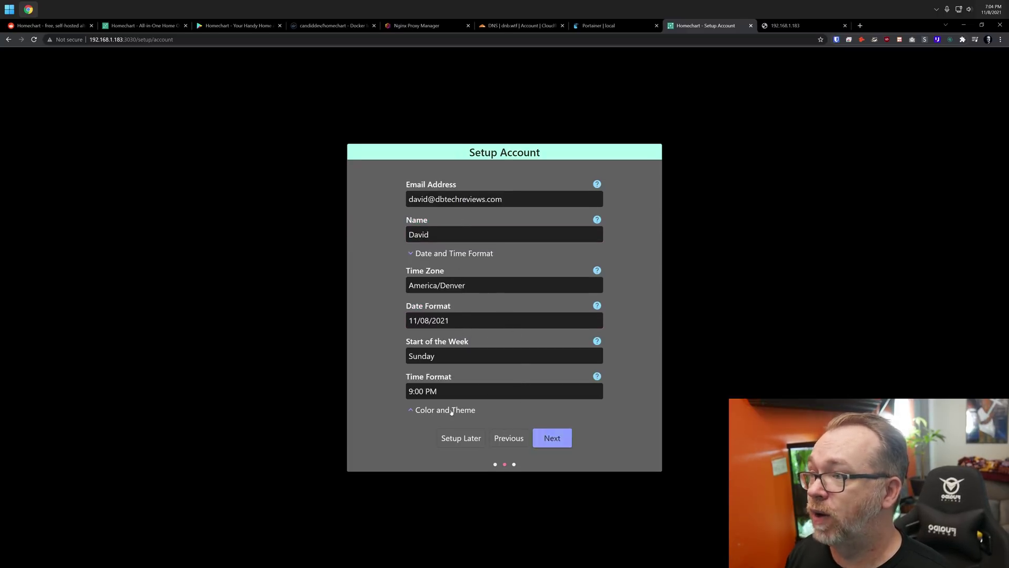
left_click(450, 410)
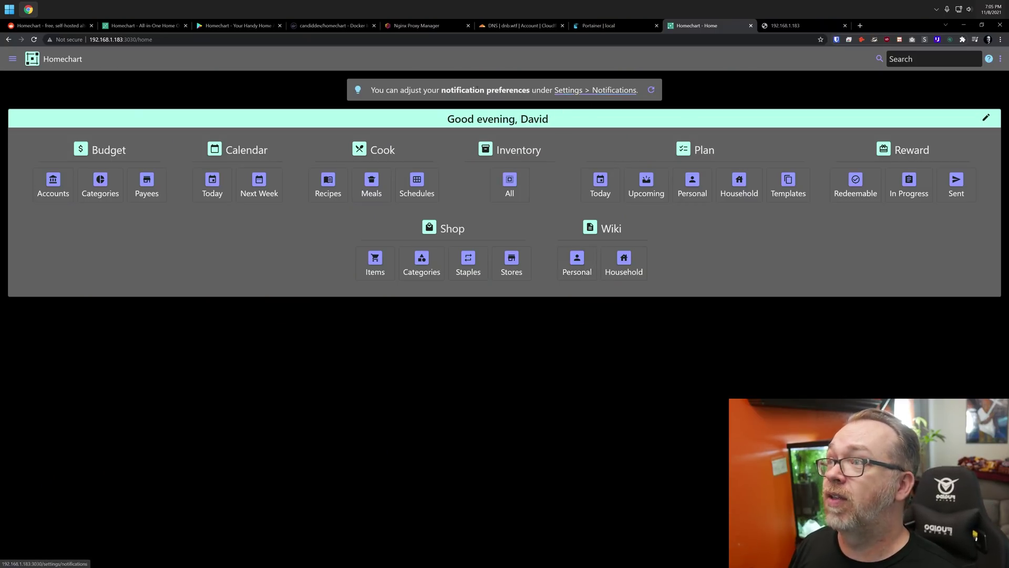
Glance at notification preferences, then go to the Calendar week of 11/07/2021 from the sidebar
left_click(569, 92)
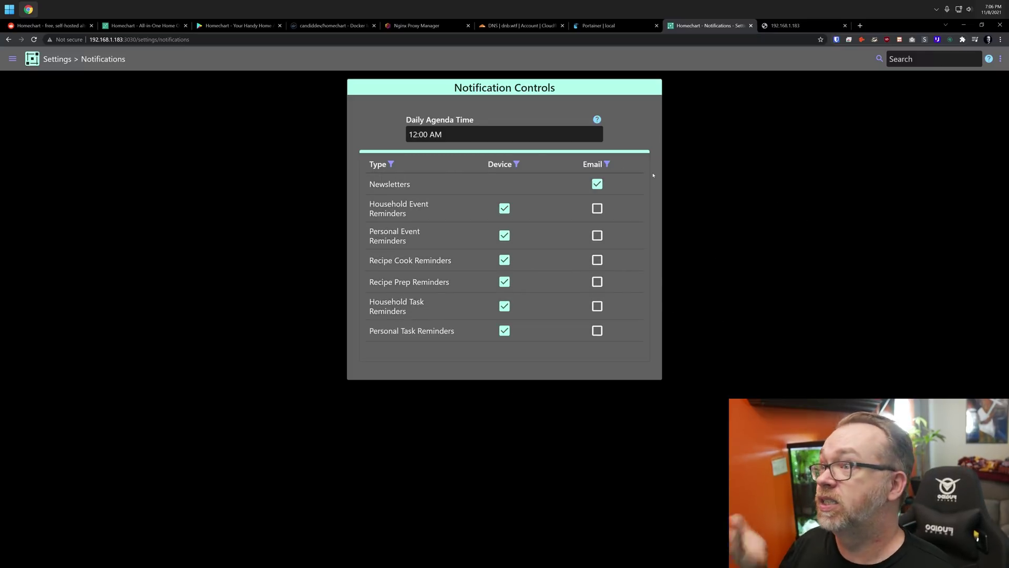
left_click(13, 59)
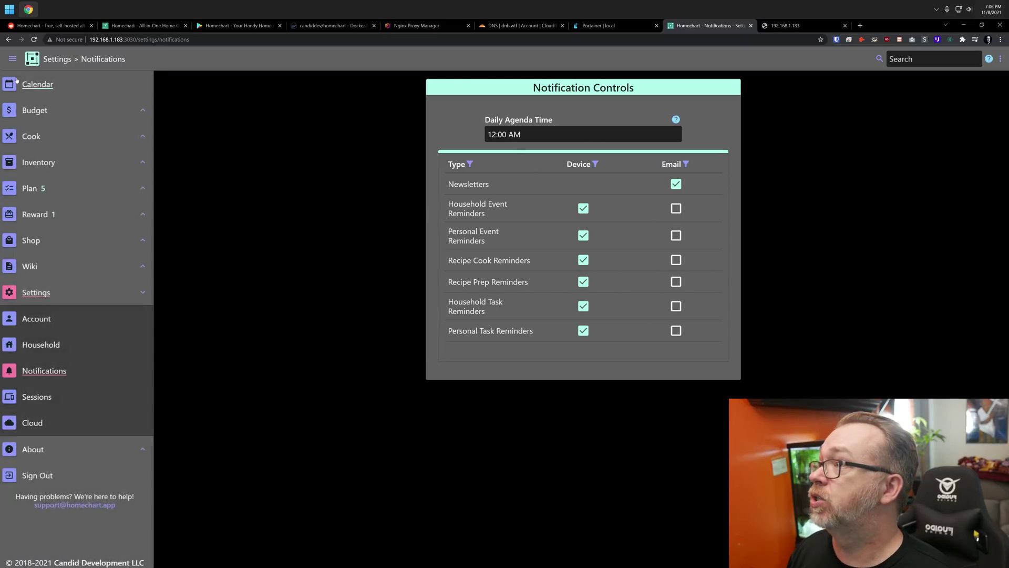
left_click(42, 85)
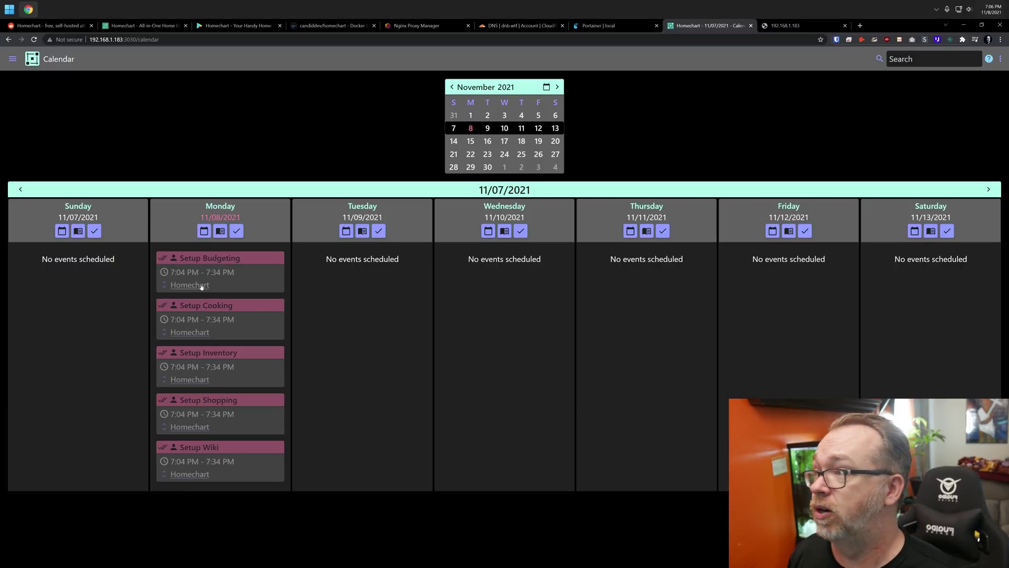
Mark Monday's Setup Cooking task as Done and save the update
left_click(228, 305)
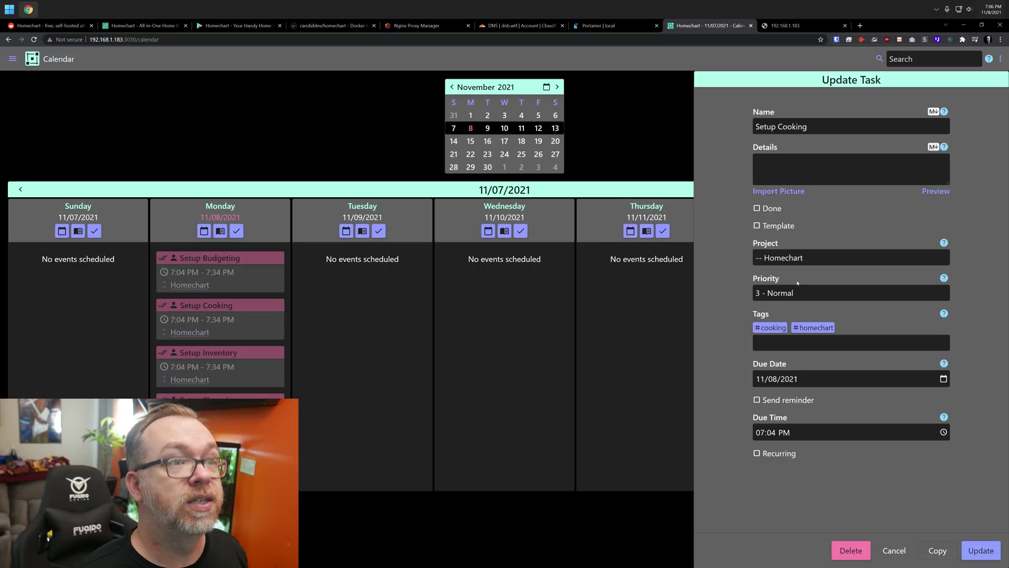
left_click(768, 208)
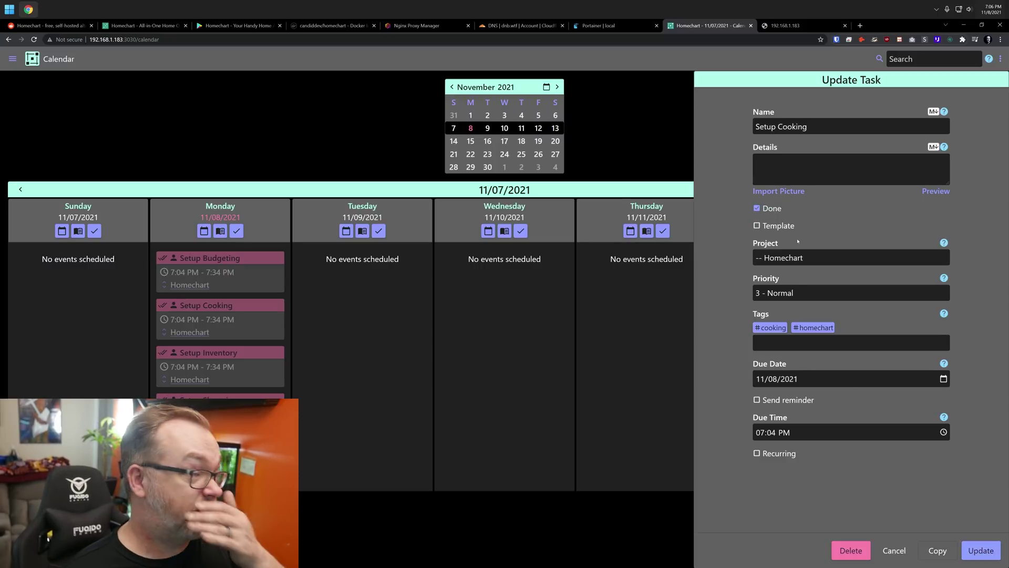
left_click(981, 550)
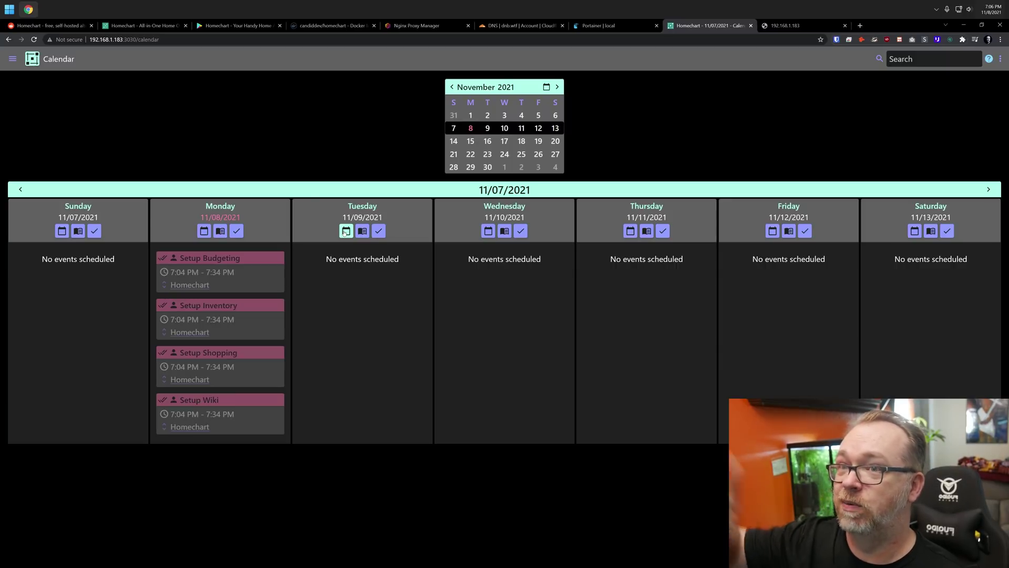
Preview Tuesday 11/09/2021's Create Event and Create Schedule panels, ending on an empty Create Task form
left_click(345, 231)
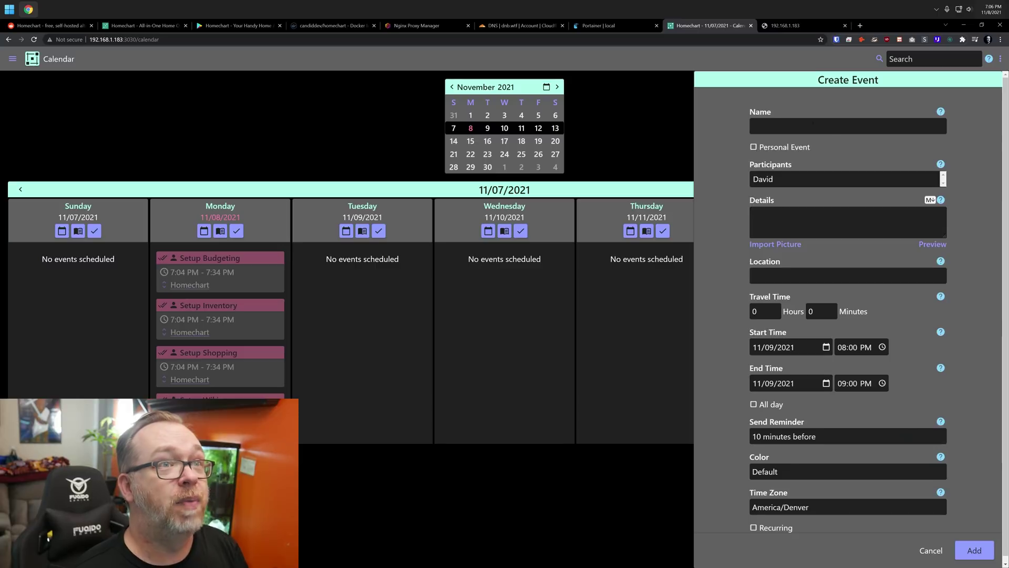
left_click(360, 231)
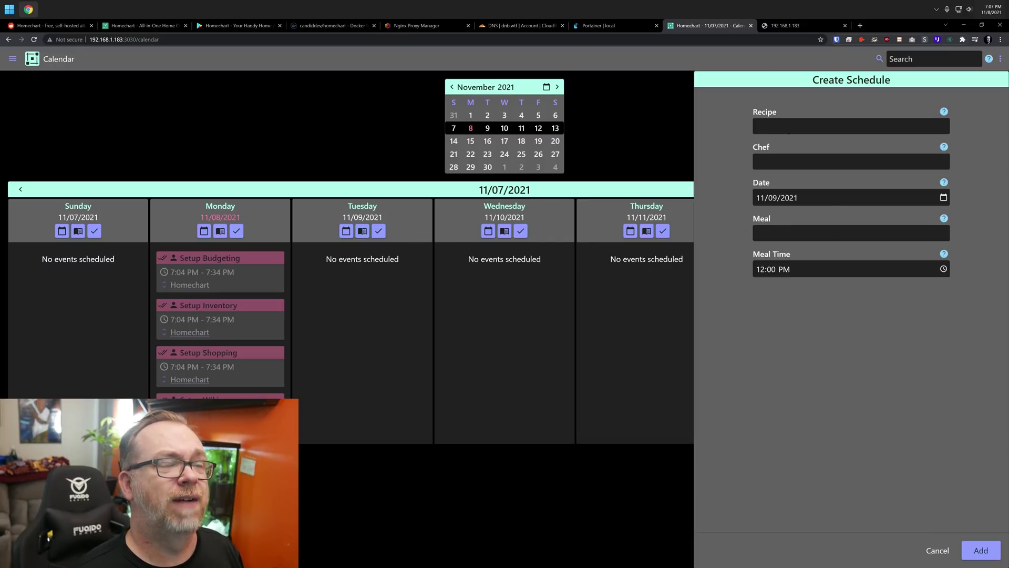
left_click(379, 231)
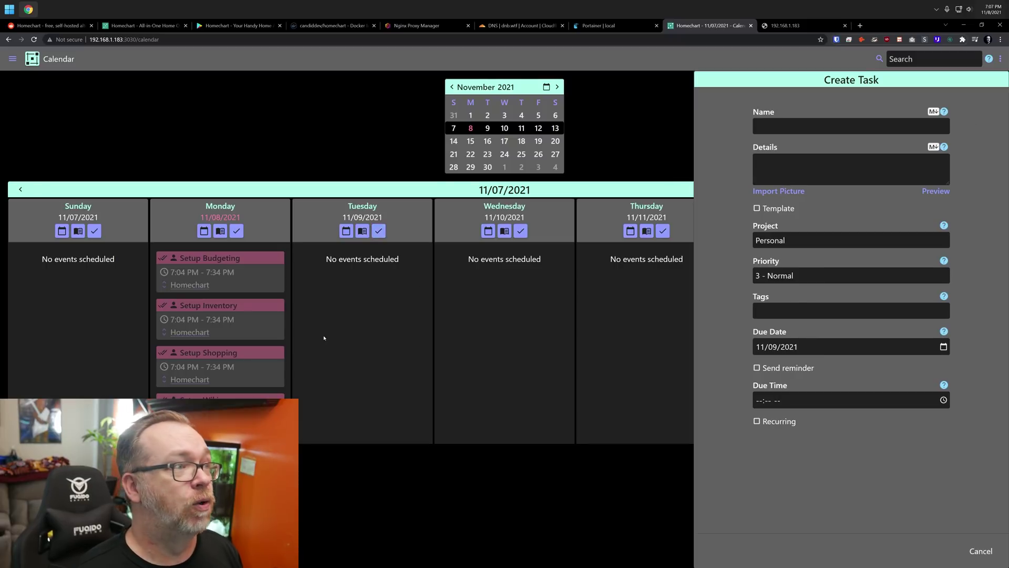
Open Import Recipe From Website on the empty Cook > Recipes page, then switch to the last browser tab
left_click(13, 59)
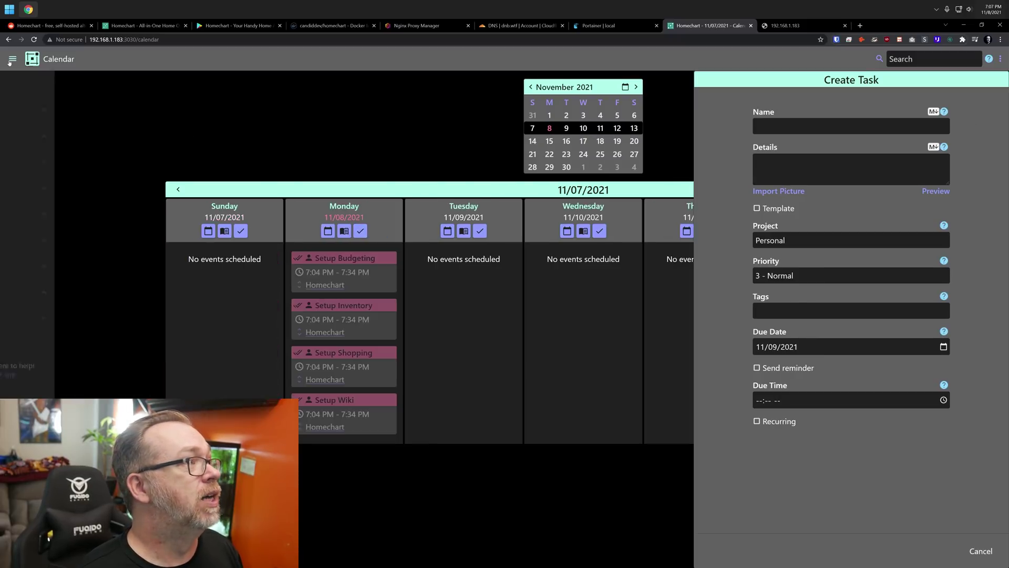
left_click(34, 136)
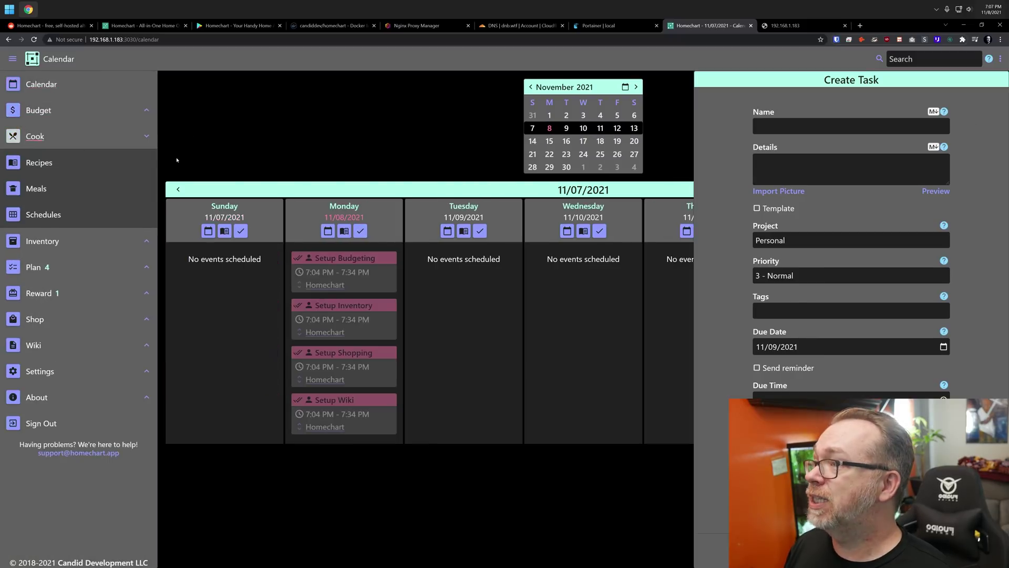
left_click(40, 163)
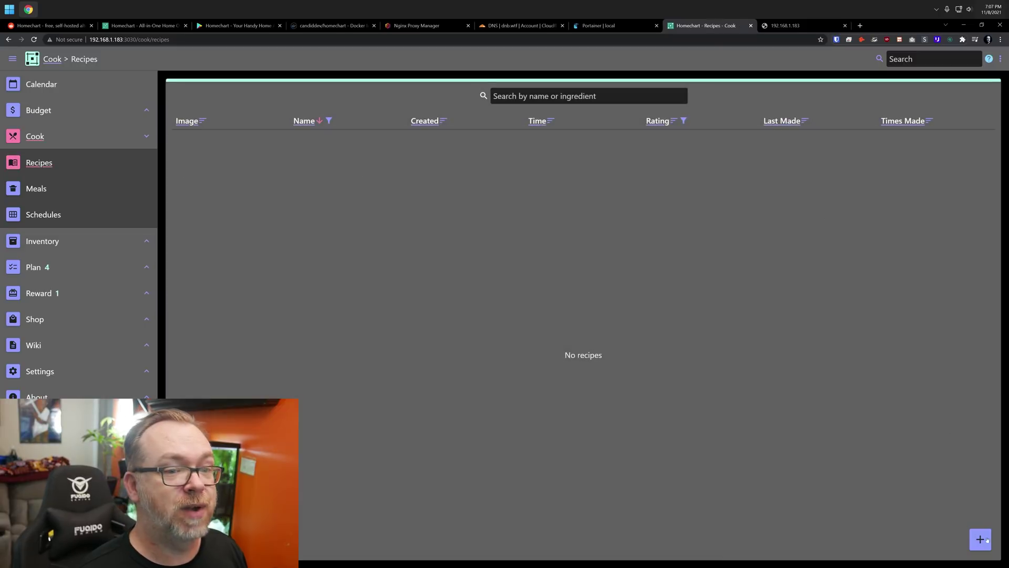
left_click(980, 538)
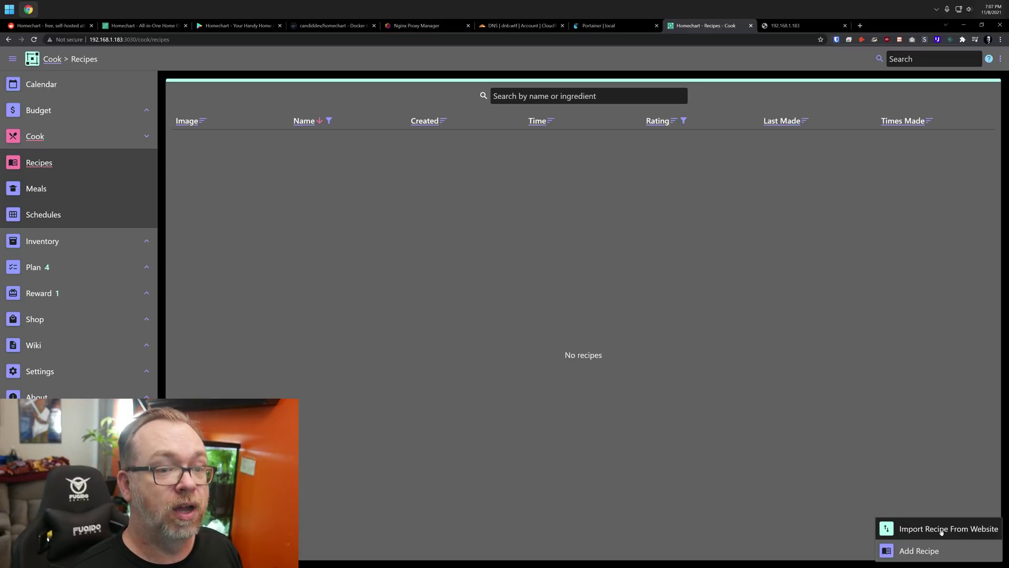
left_click(941, 531)
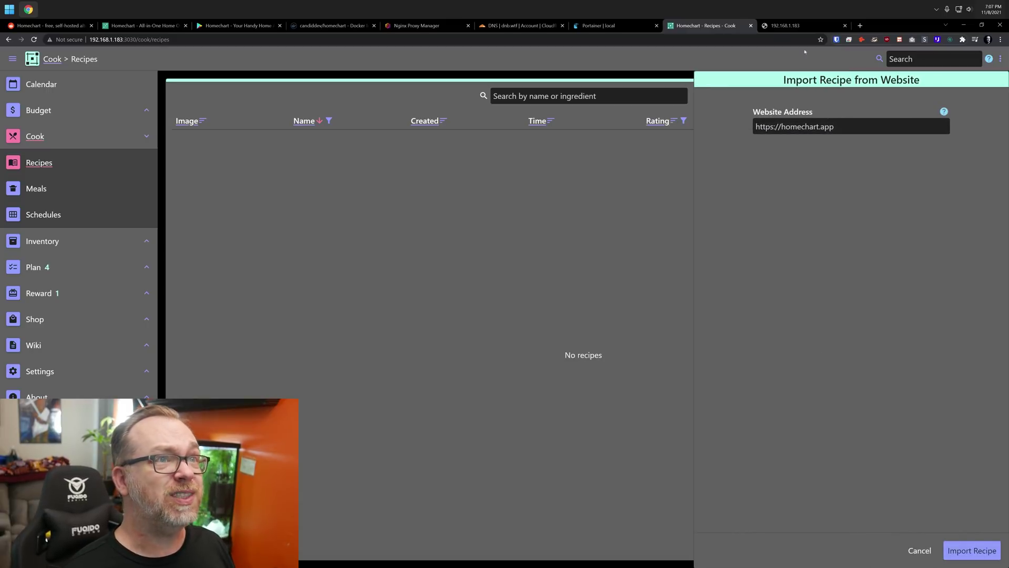
left_click(788, 25)
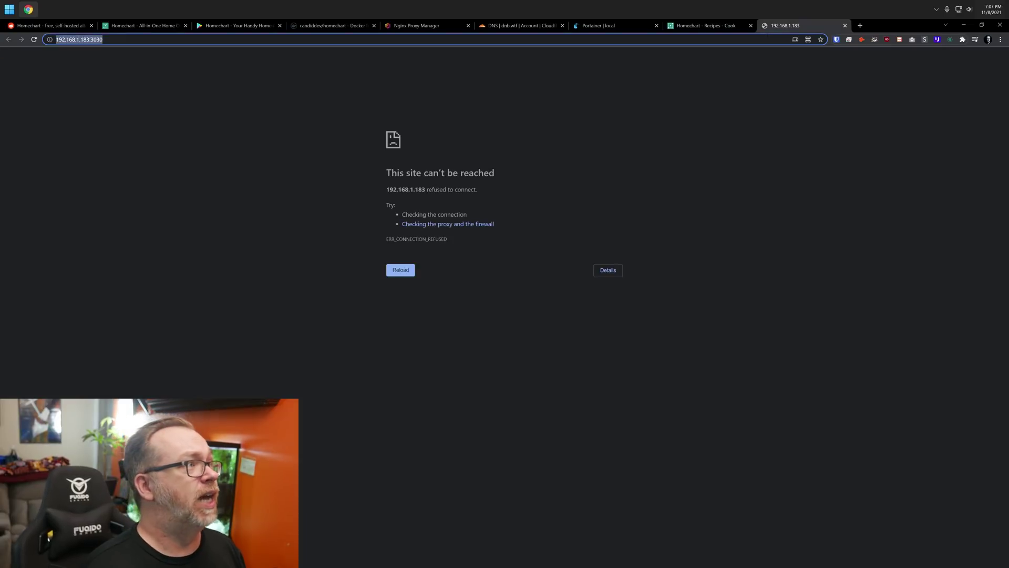
Search for chocolate chip cookies and open the Allrecipes Best Chocolate Chip Cookies recipe
type("cho")
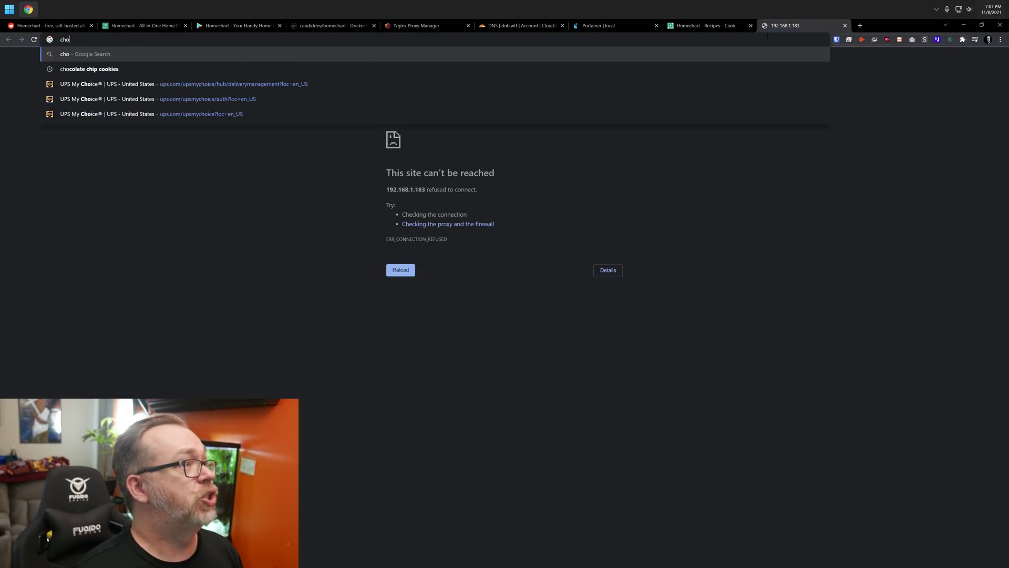
key("Down")
key("Return")
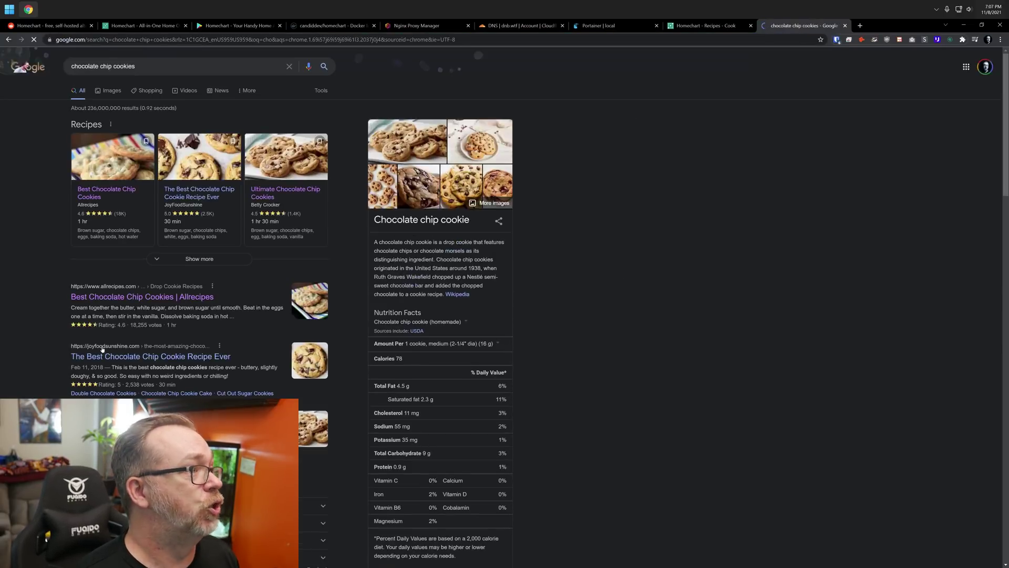
left_click(110, 298)
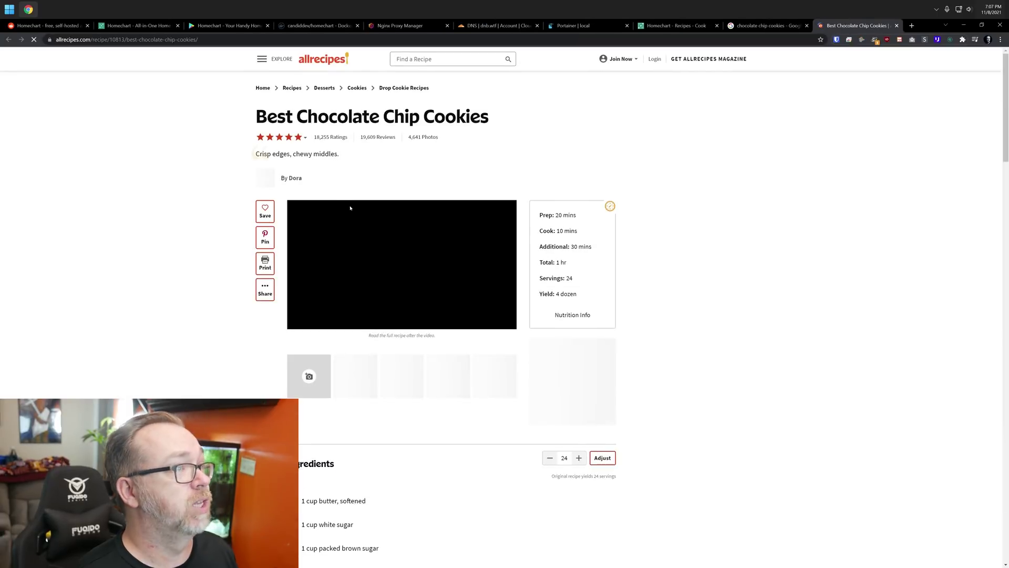
Copy the recipe's web address and paste it into Homechart's Website Address field
left_click(205, 39)
key("ctrl+c")
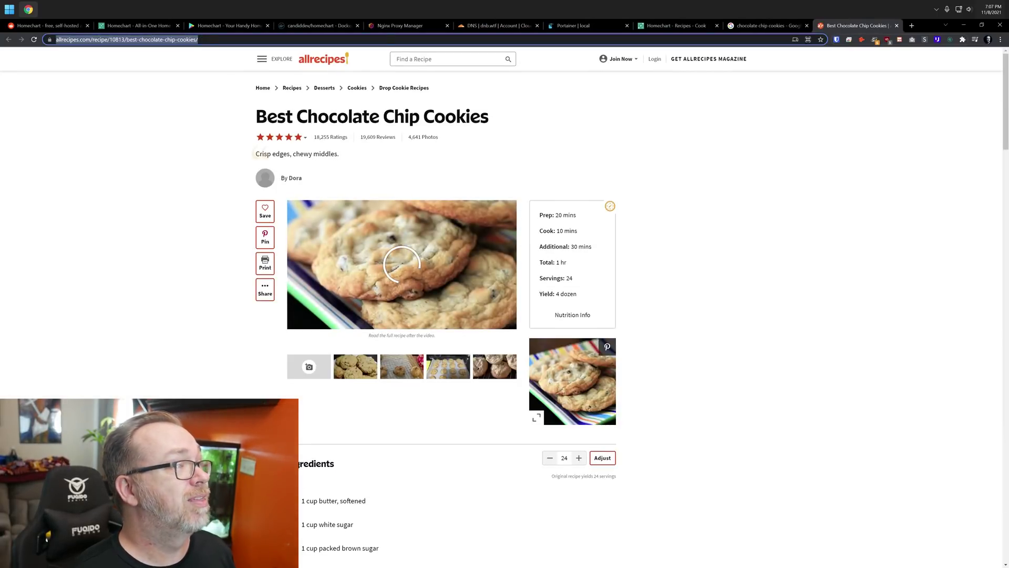
right_click(203, 41)
left_click(226, 97)
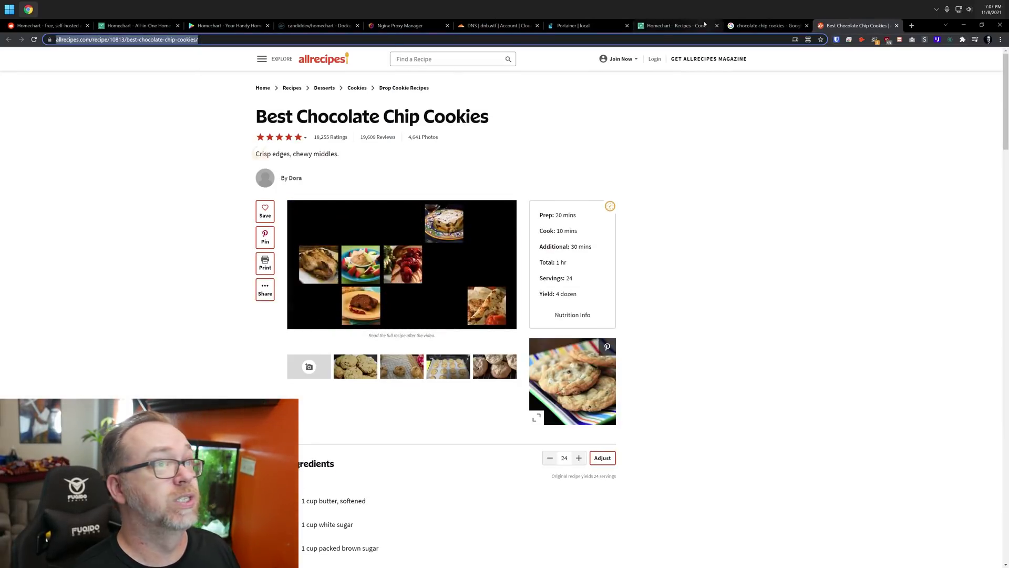
left_click(655, 26)
left_click(819, 127)
key("ctrl+v")
Import Best Chocolate Chip Cookies, look over the recipe, and filter Recipes by the cookies tag
left_click(969, 550)
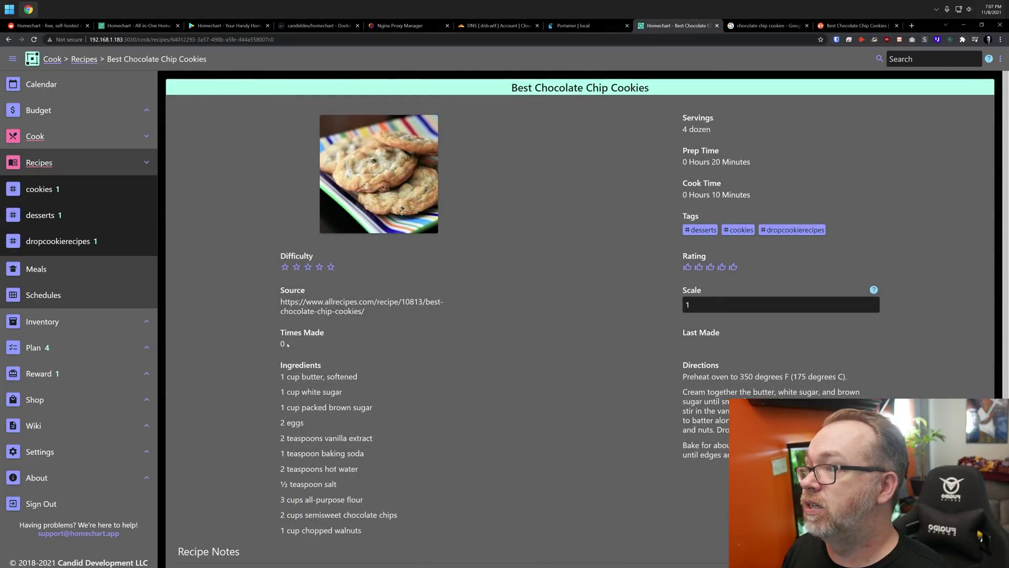
scroll(286, 347, "down", 3)
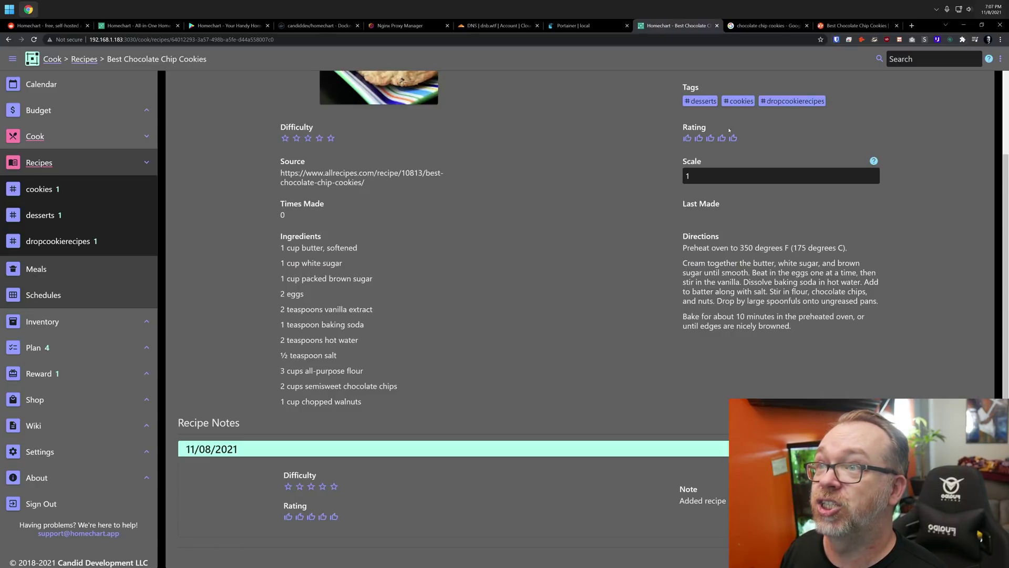
scroll(733, 284, "up", 3)
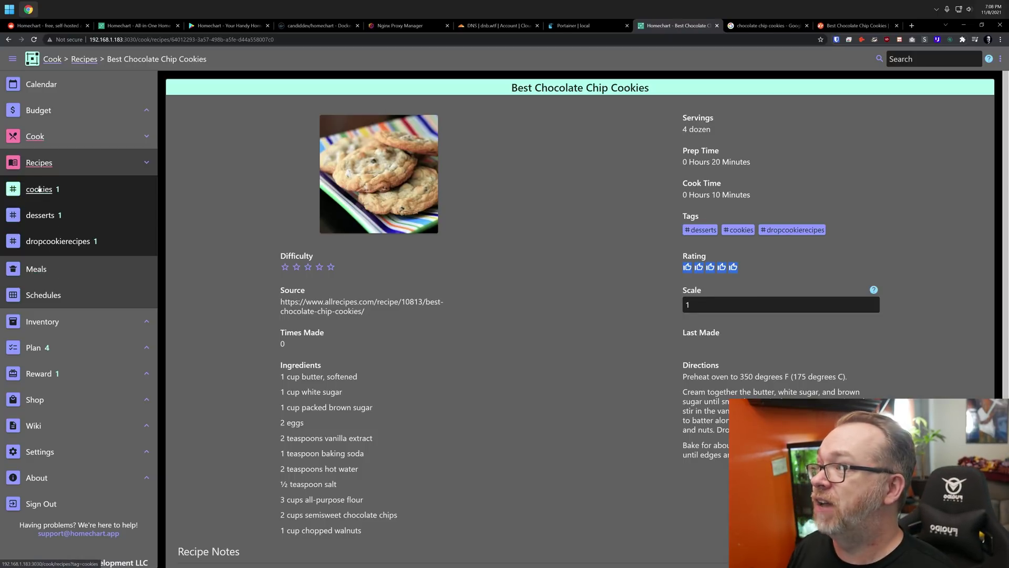
left_click(40, 190)
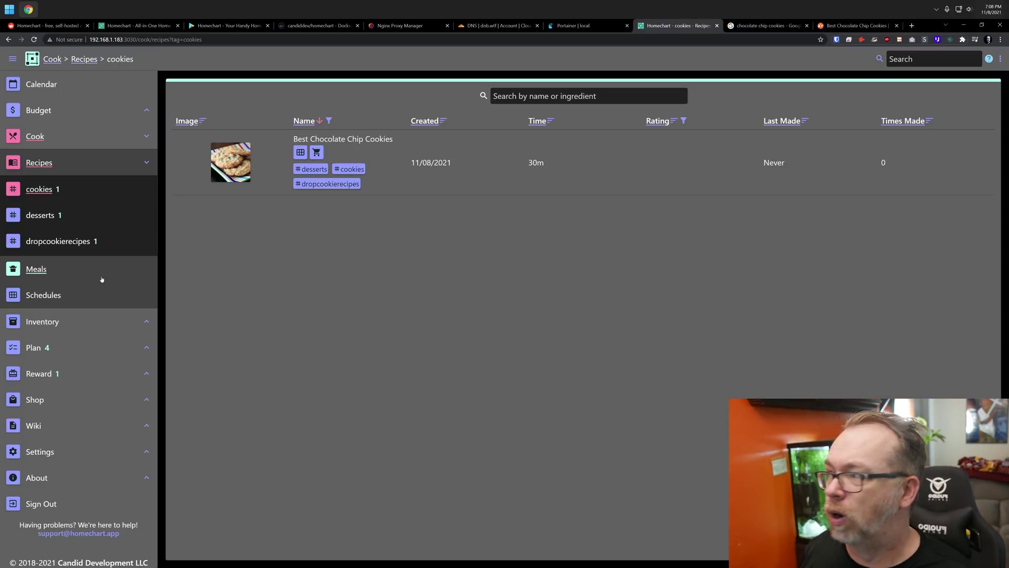
Open the empty Inventory > All list and start a new item with Add Item
left_click(50, 325)
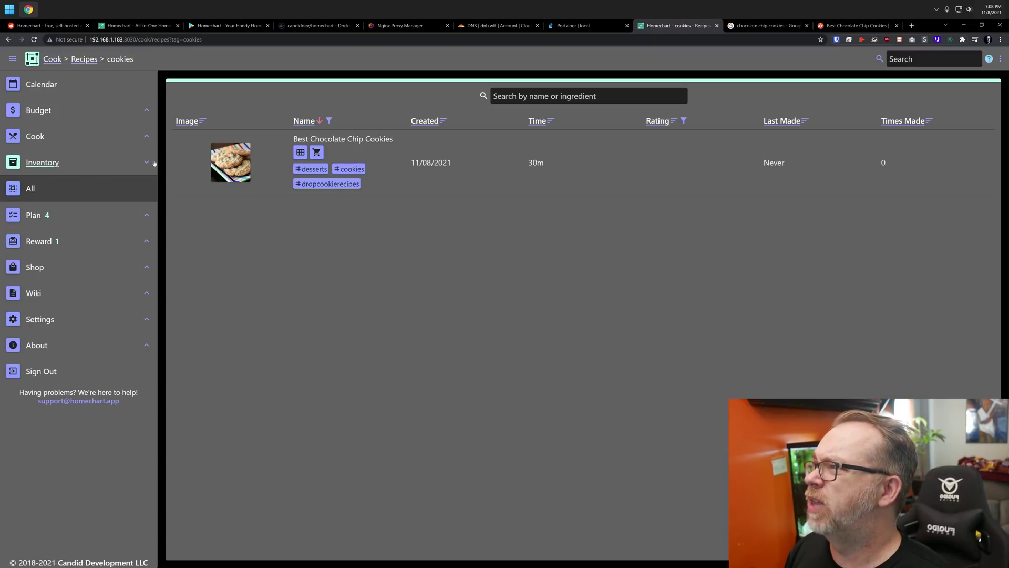
left_click(30, 189)
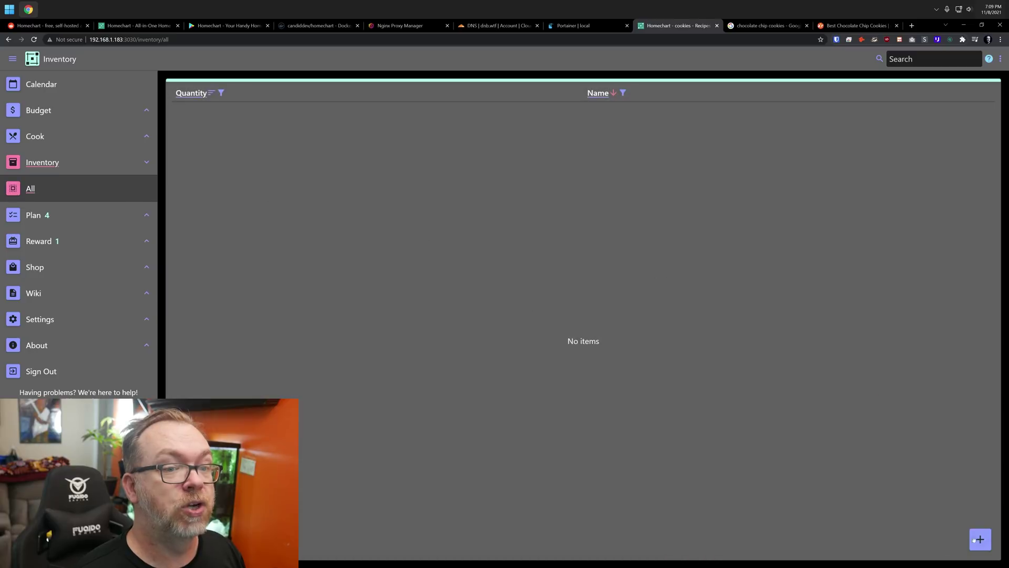
left_click(979, 540)
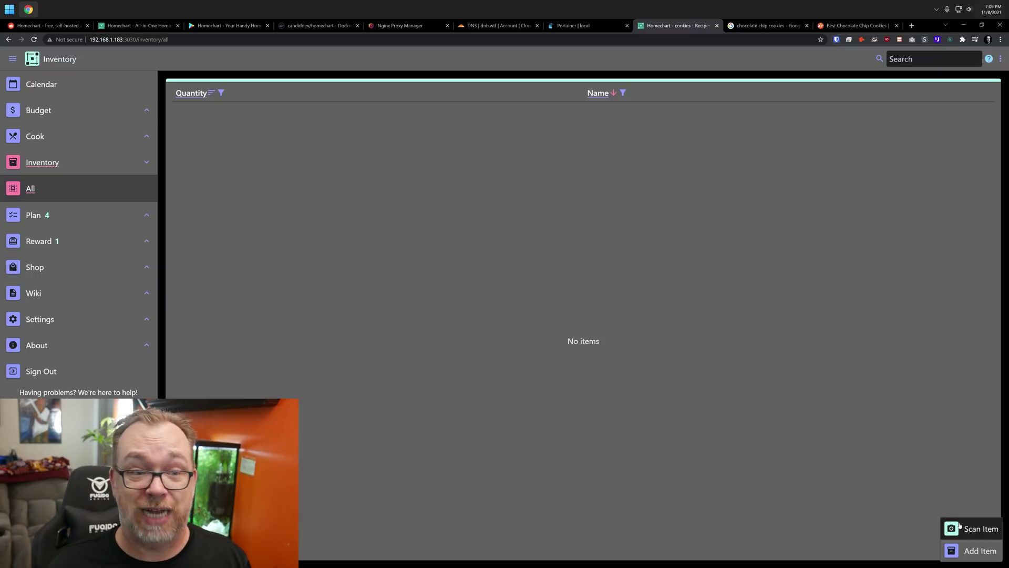
left_click(972, 549)
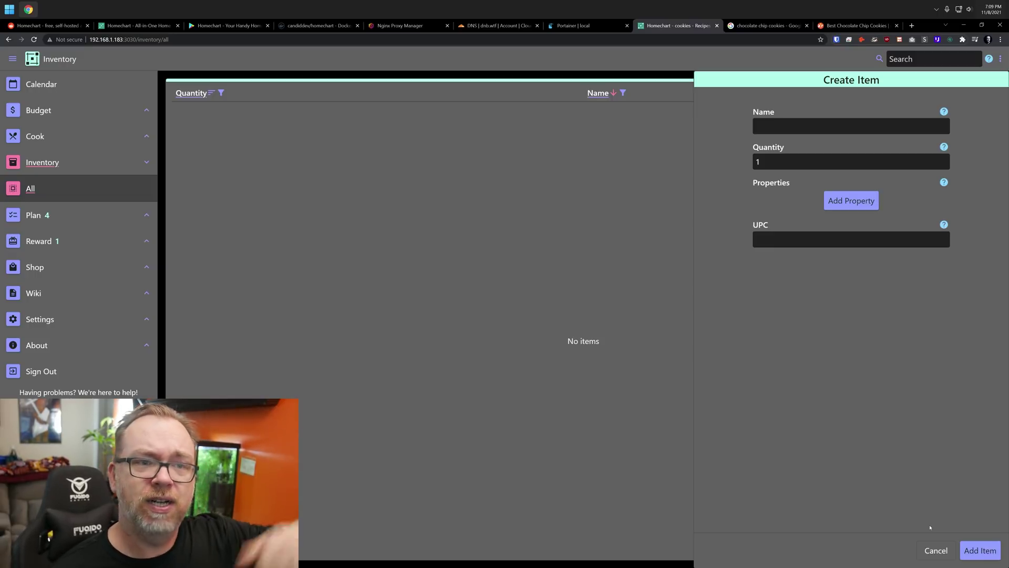
Step through Name, Quantity and UPC, adding one blank property row, then expand Plan
left_click(779, 131)
left_click(775, 161)
left_click(832, 207)
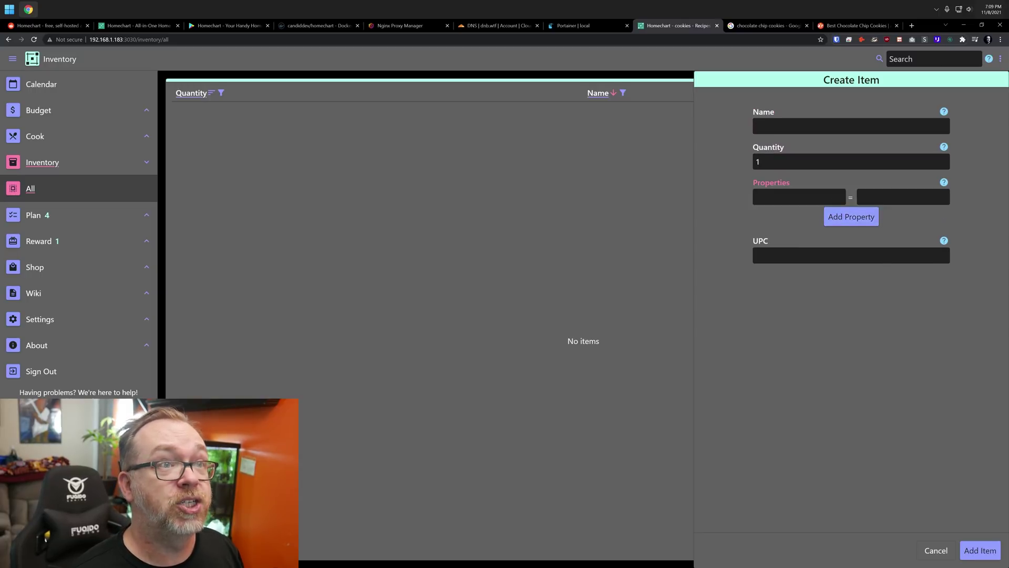
left_click(794, 255)
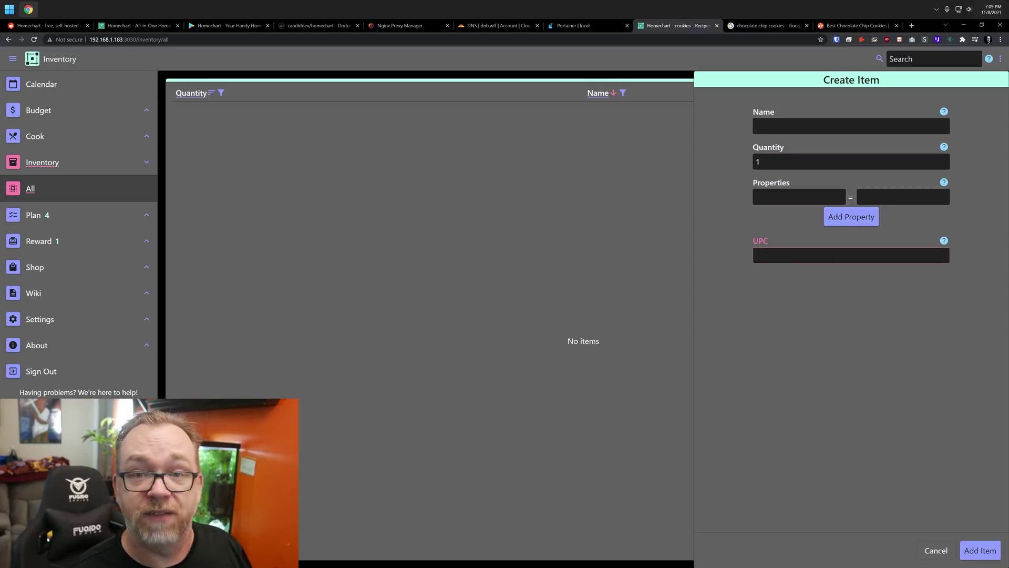
left_click(147, 215)
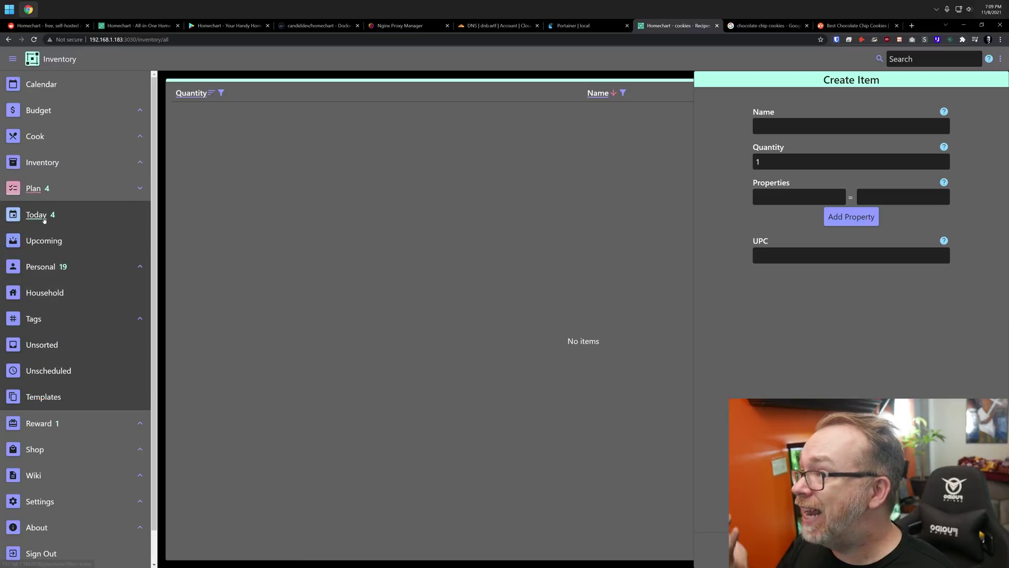
Review the upcoming tasks under Plan > Upcoming
left_click(44, 241)
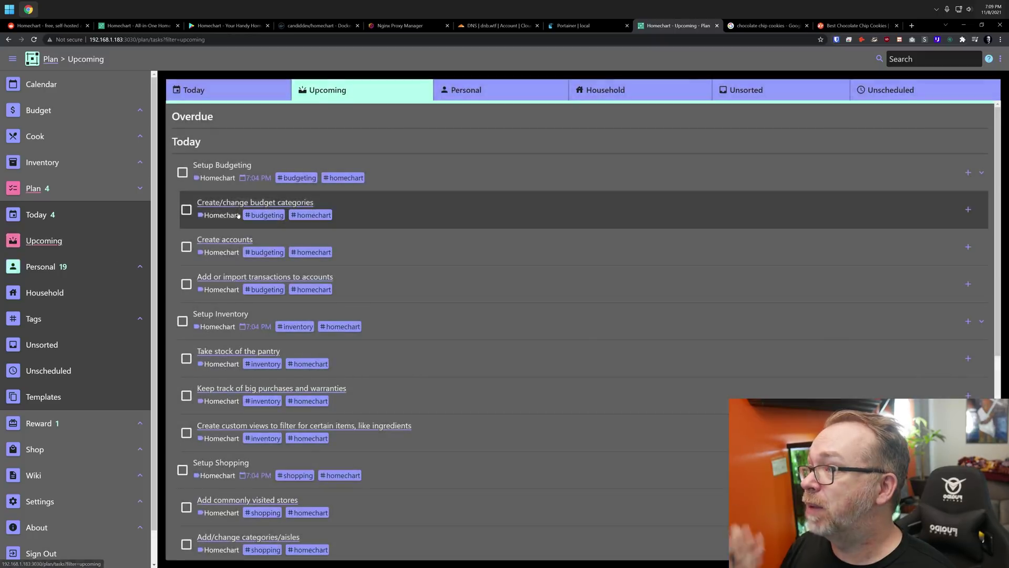
scroll(247, 326, "down", 5)
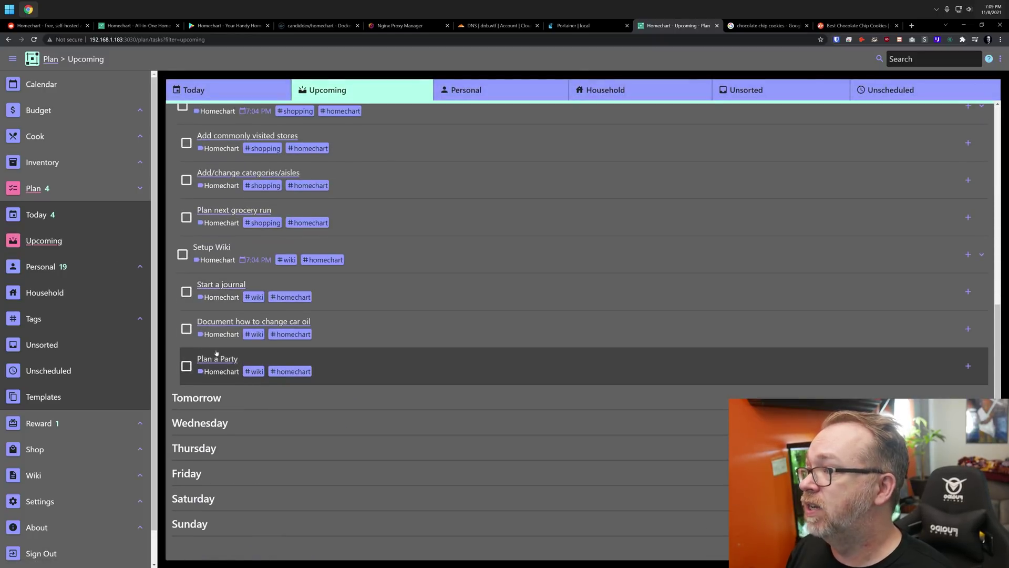
scroll(296, 298, "up", 5)
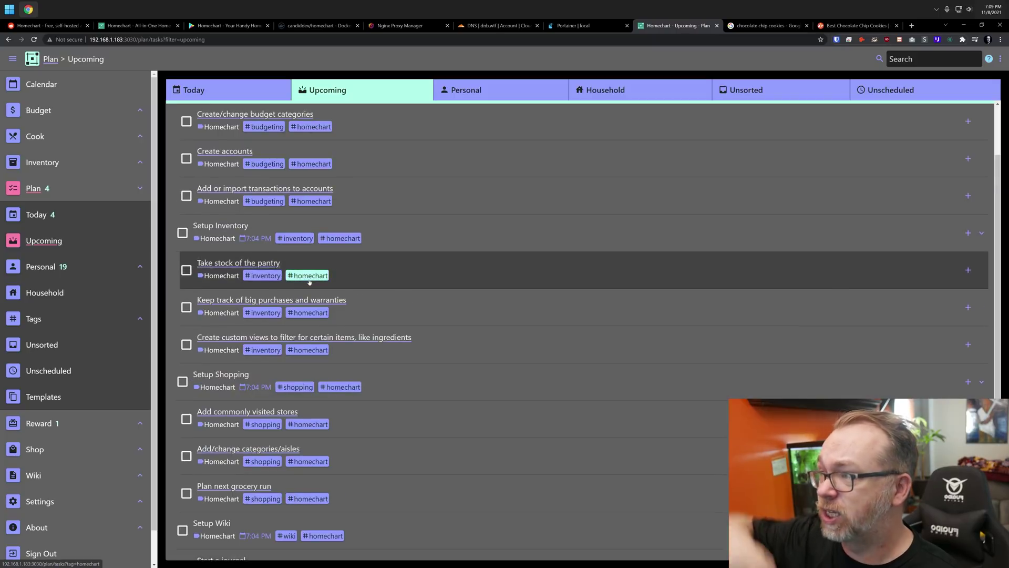
scroll(310, 269, "up", 2)
Complete every progress box on the in-progress Meal Planner reward card, then redeem it under Sent
left_click(78, 423)
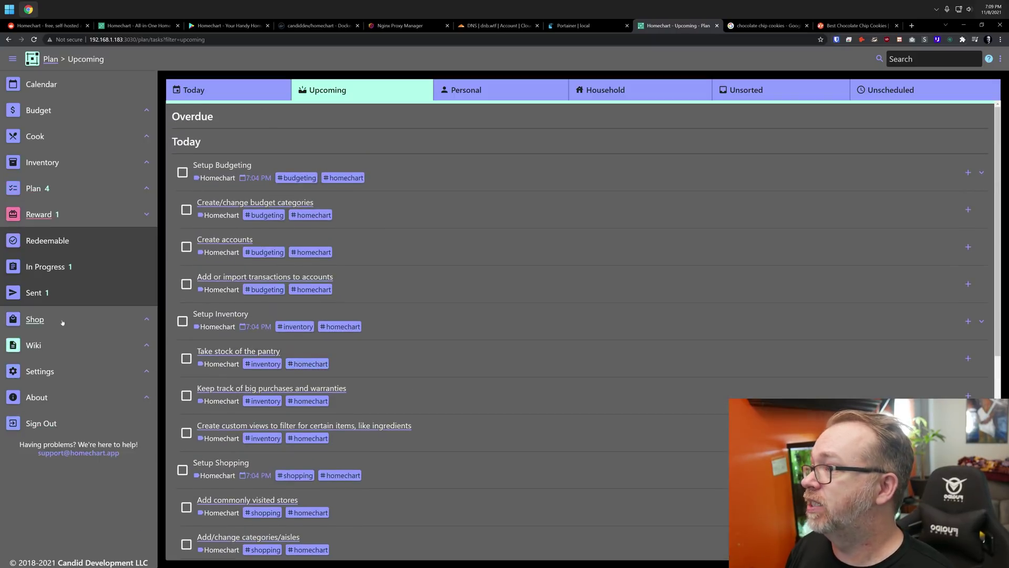
left_click(48, 266)
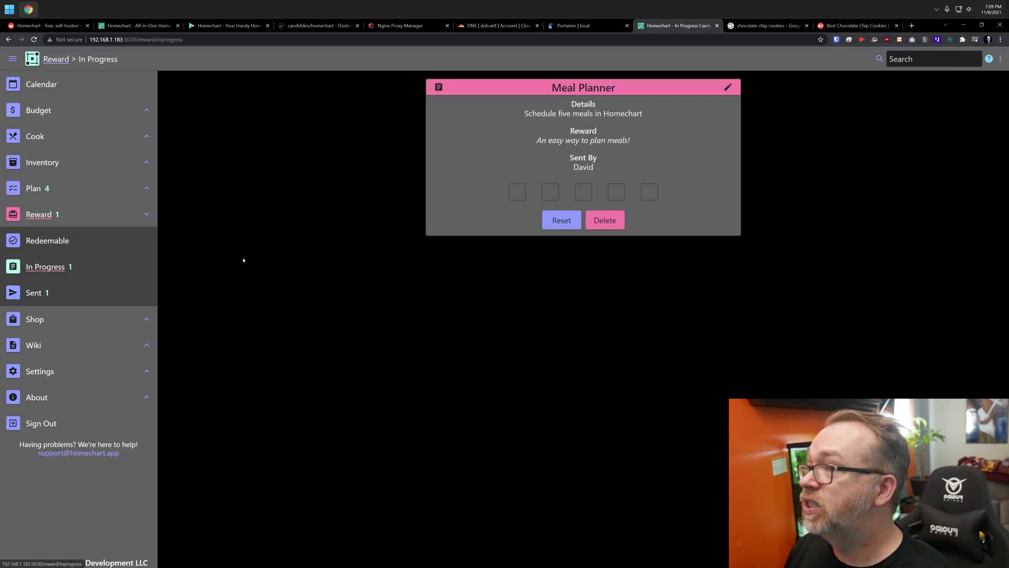
left_click(520, 193)
left_click(550, 194)
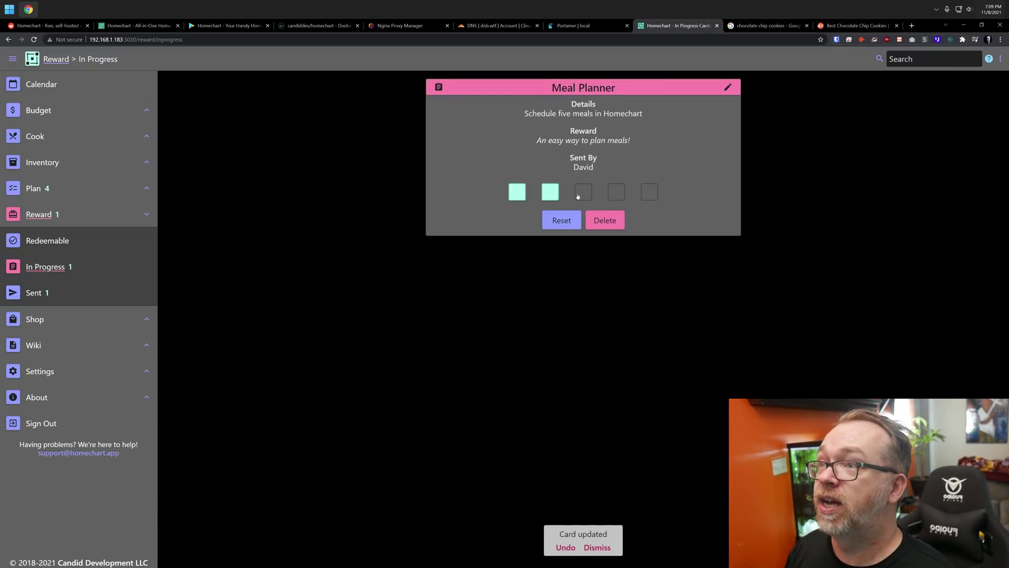
left_click(649, 195)
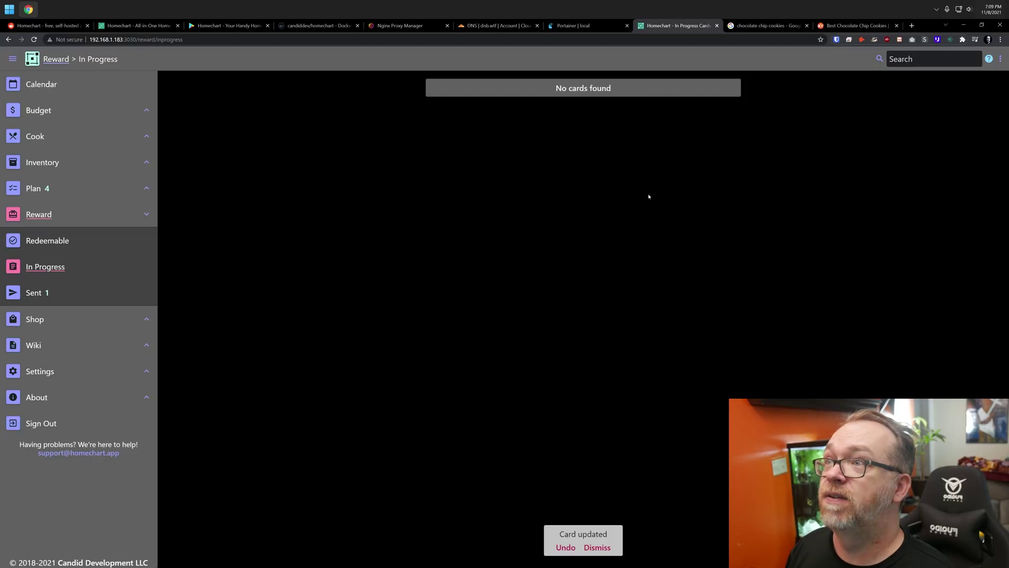
left_click(44, 294)
left_click(609, 220)
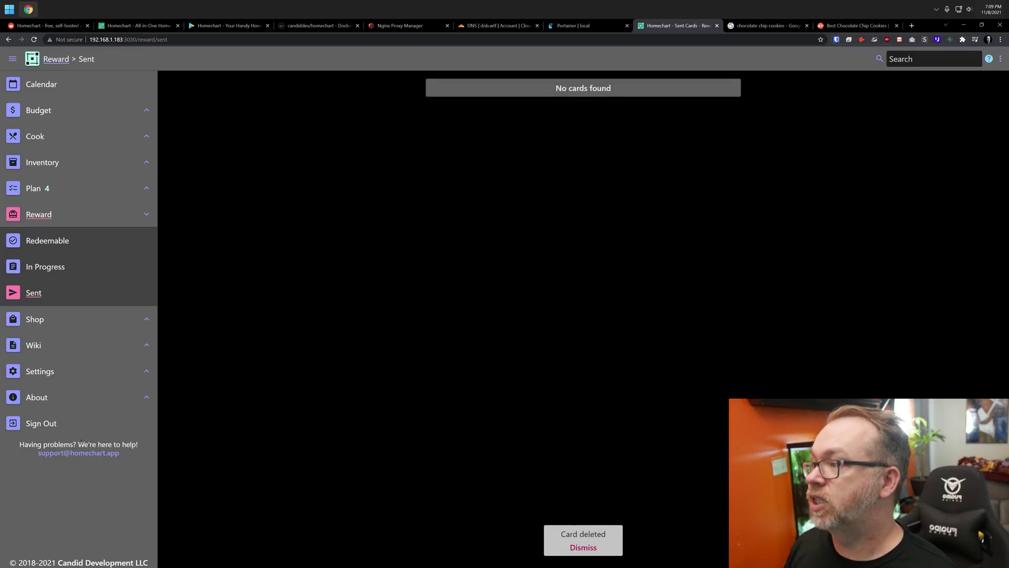
Show the empty Shop > Items list, then expand the Wiki navigation section
left_click(33, 319)
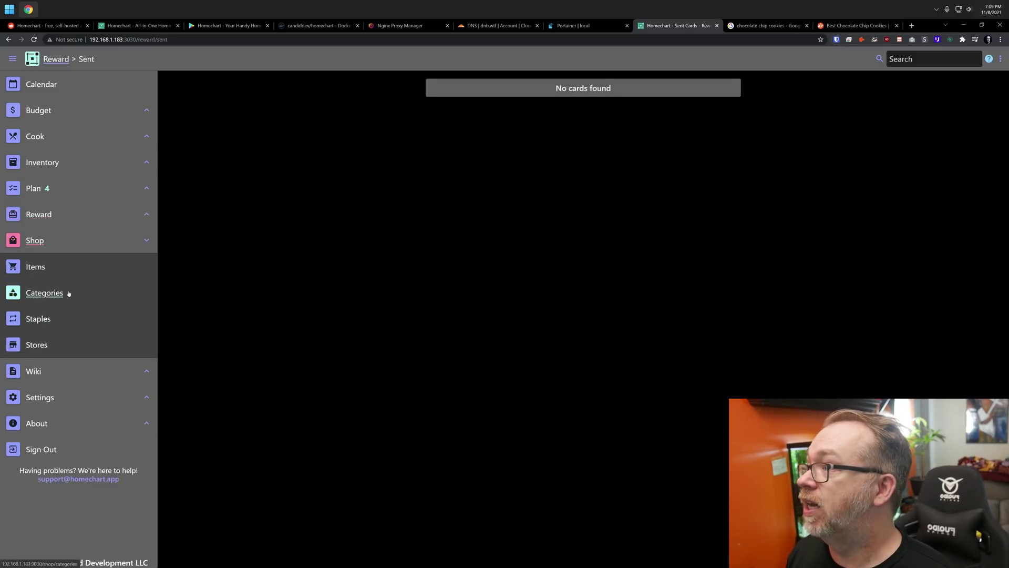
left_click(35, 268)
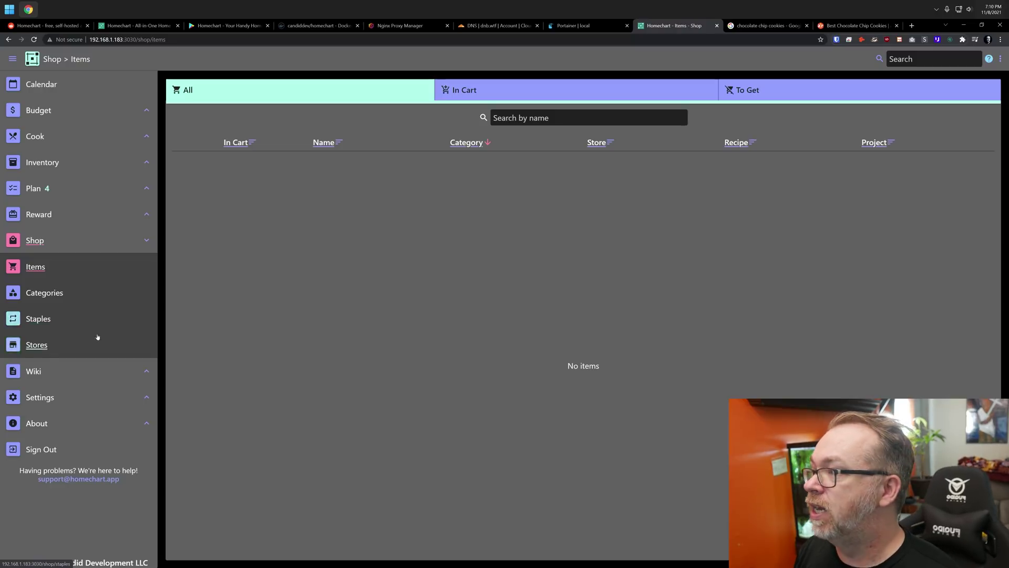
left_click(35, 371)
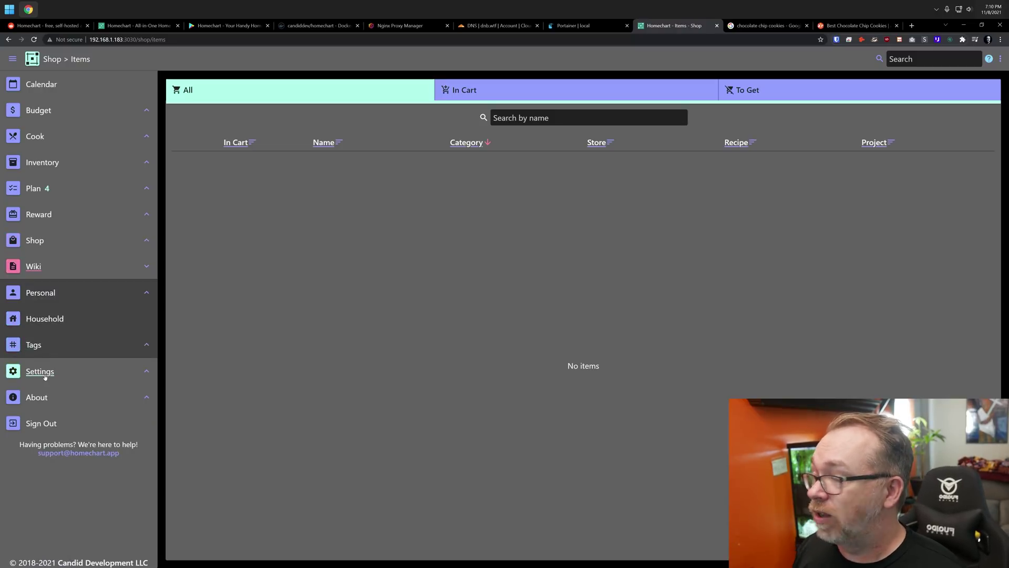